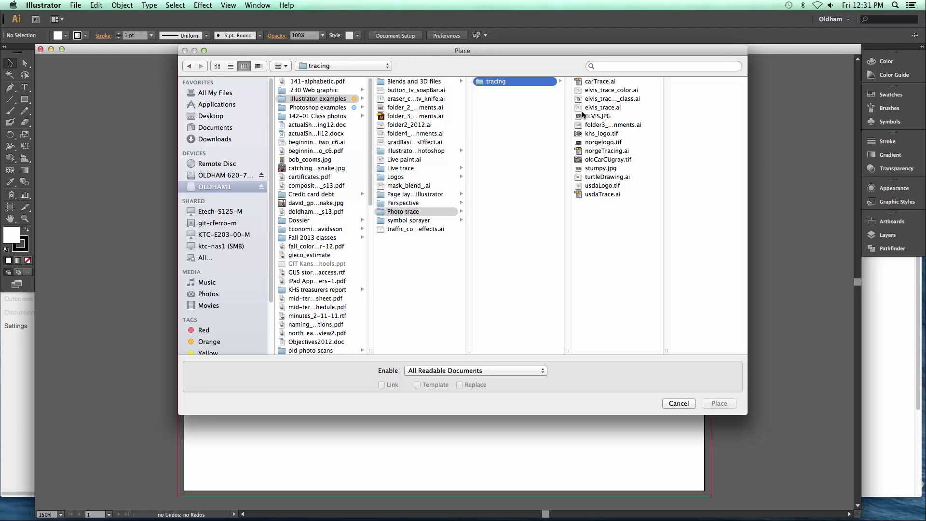
- Place the ELVIS.JPG photo from the tracing folder as a linked image on the artboard
click(595, 117)
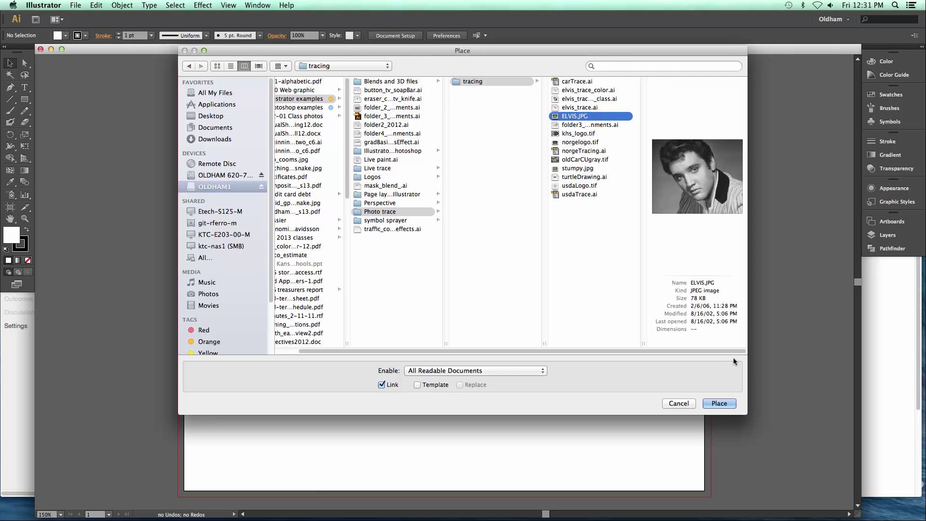
click(719, 403)
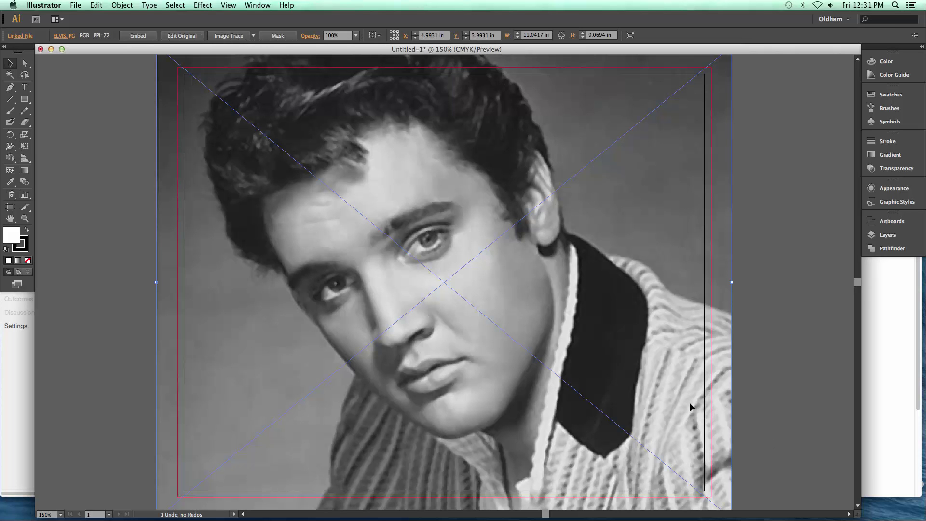
key(super+minus)
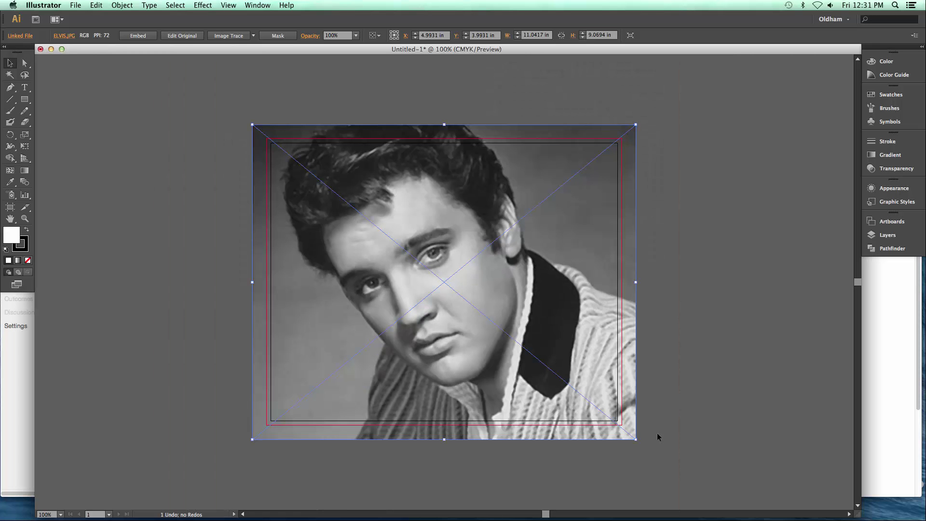
- Scale the placed photo down about its centre to about 10.33 × 8.49 in, just covering the bleed
drag(636, 439, 626, 428)
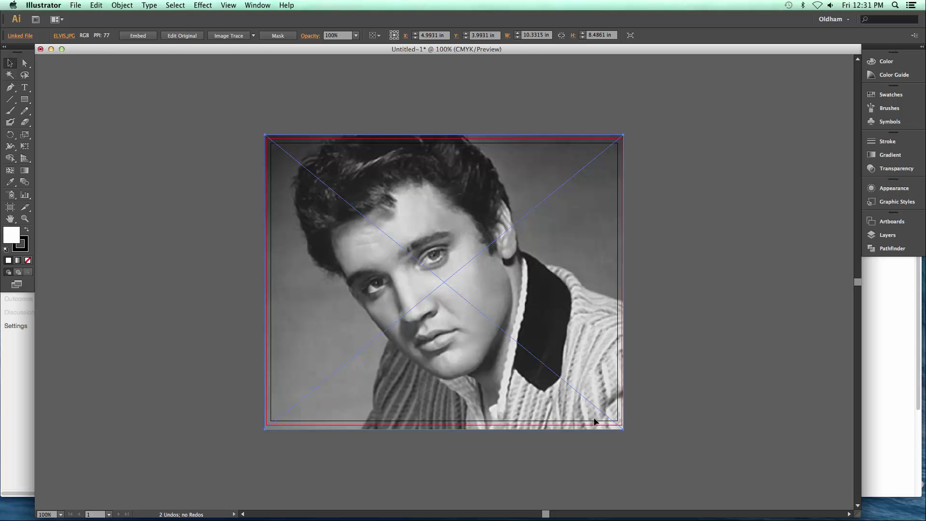
key(super+minus)
key(super+minus)
key(super+minus)
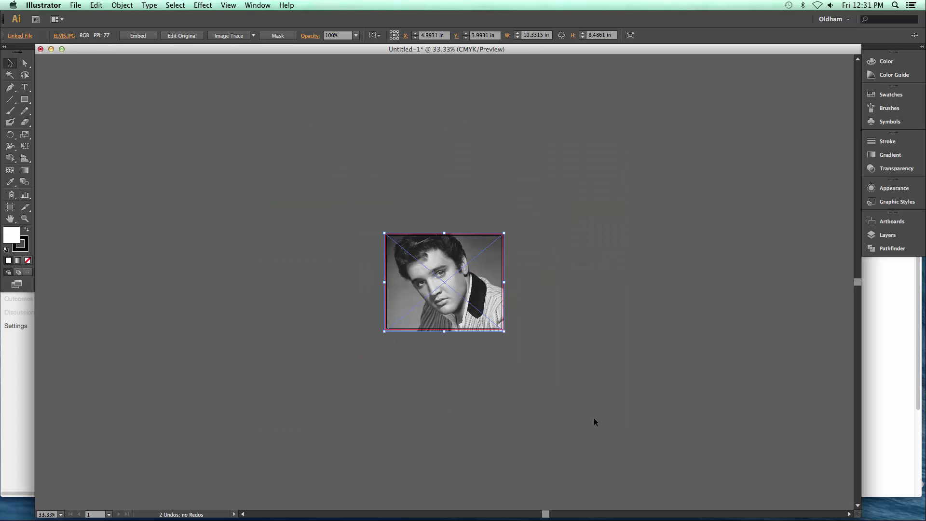
key(super+plus)
key(super+plus)
key(super+plus)
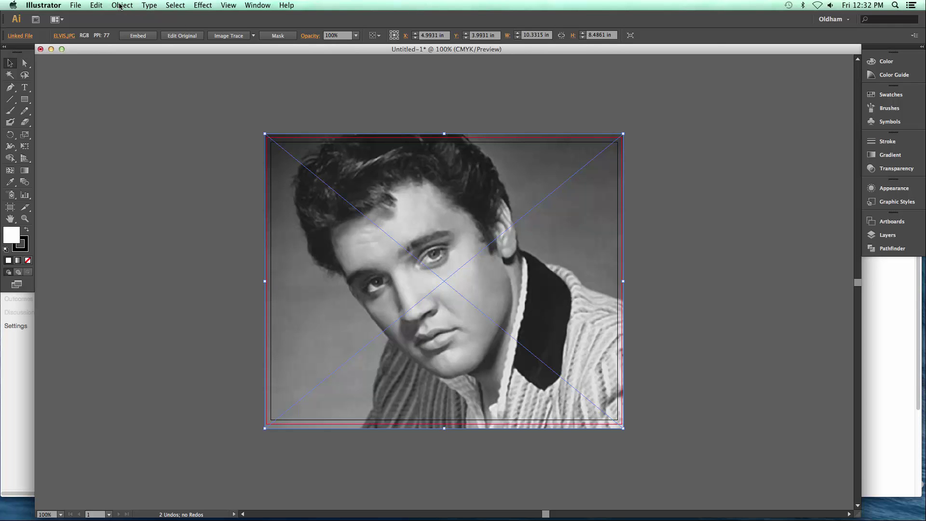
- Image-trace the photo with the default settings and check the tracing in outline view
click(240, 37)
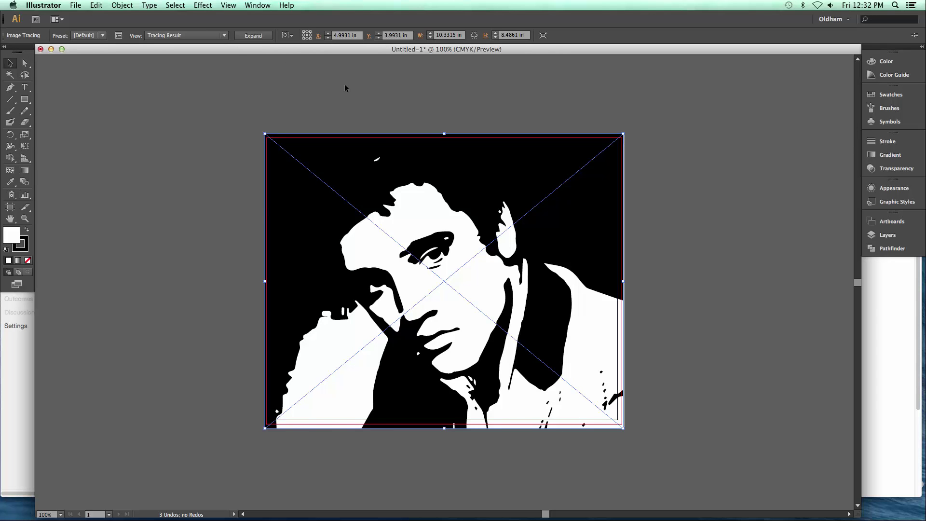
key(super+y)
key(super+y)
key(super+y)
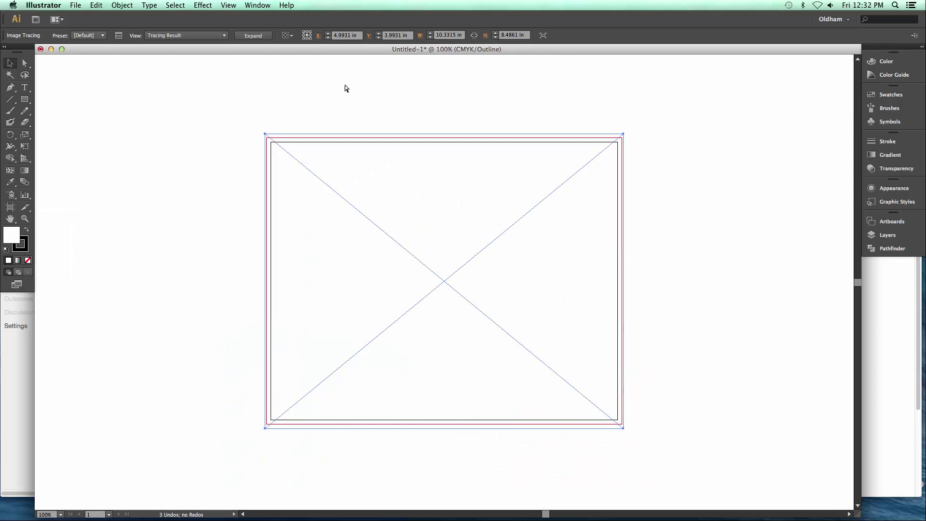
key(super+y)
key(super+y)
key(super+y)
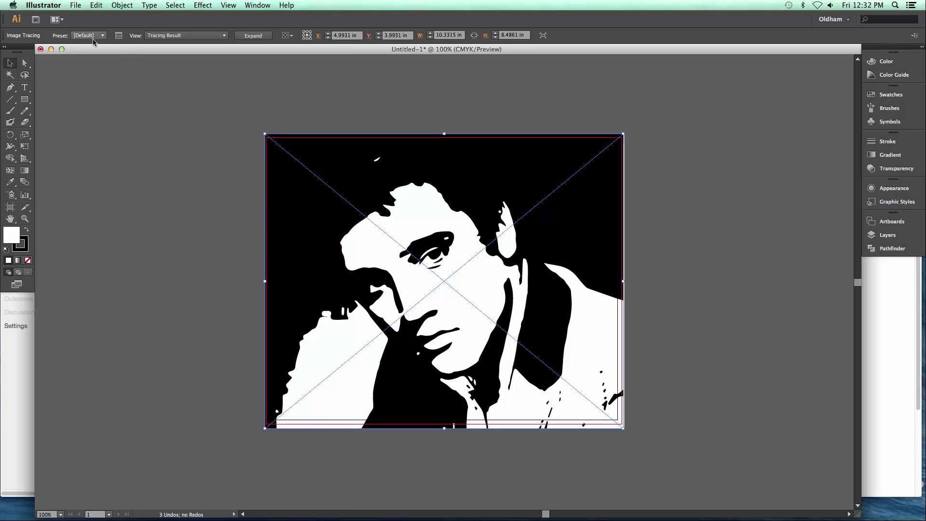
- Try expanding the black-and-white tracing to inspect its paths in outline view, and undo the expansion
click(254, 36)
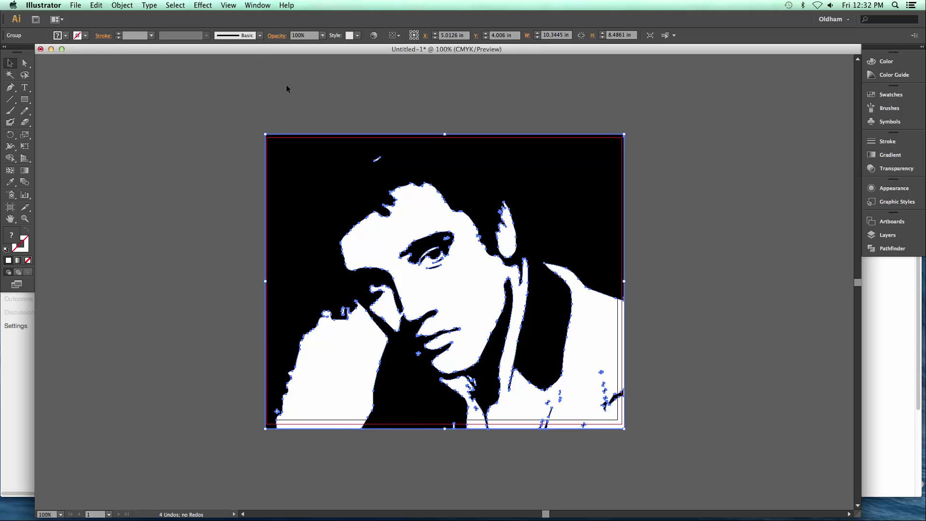
key(super+y)
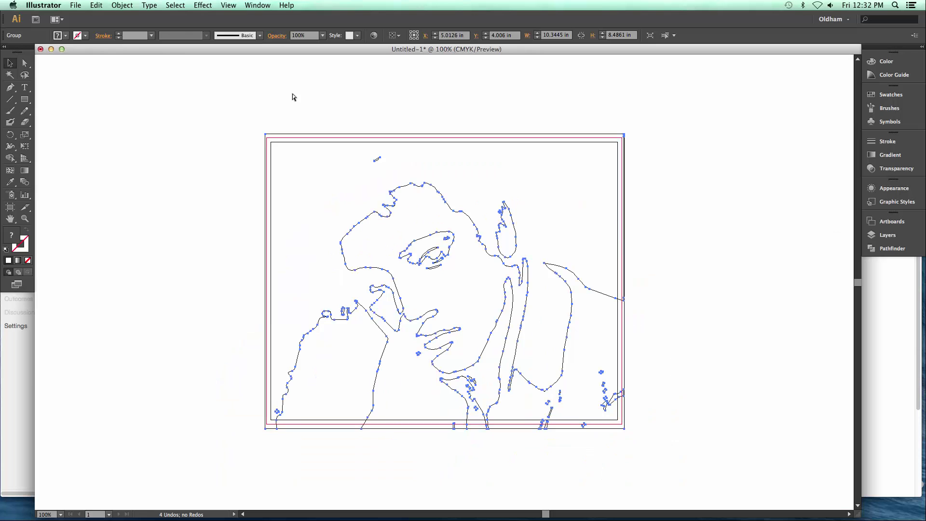
key(super+y)
key(super+z)
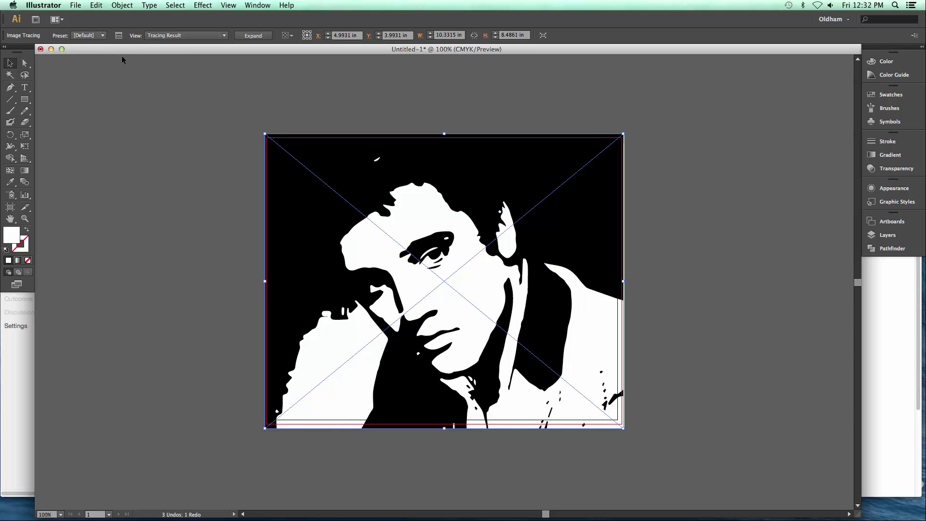
- Try the 3 Colors tracing preset and expand the result into editable paths
click(103, 36)
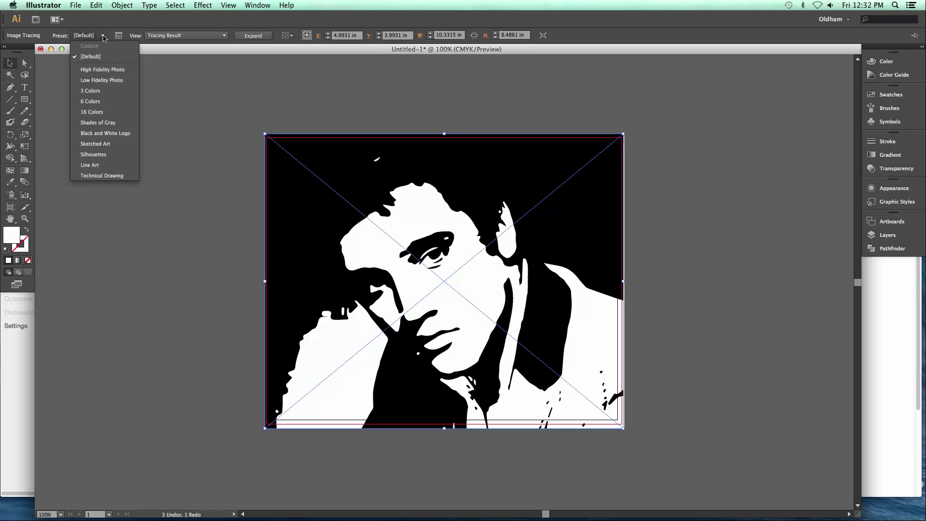
click(97, 92)
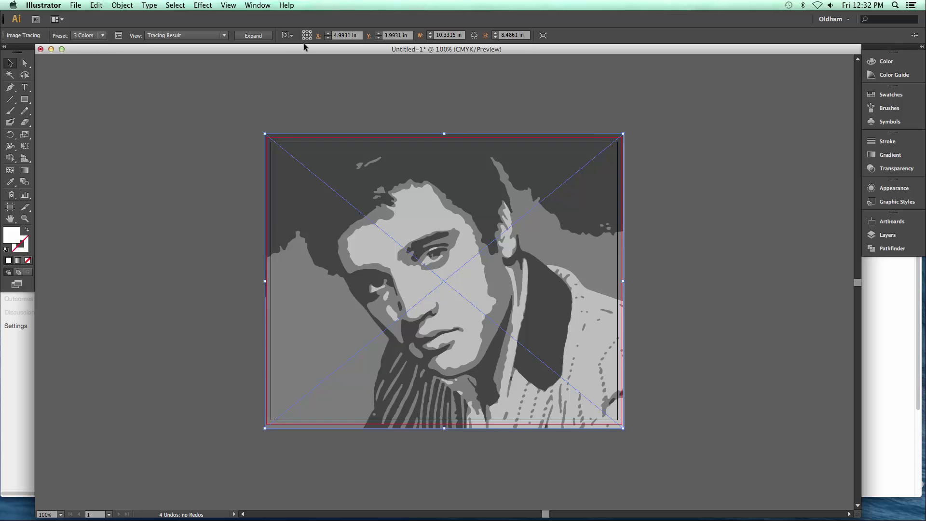
click(253, 36)
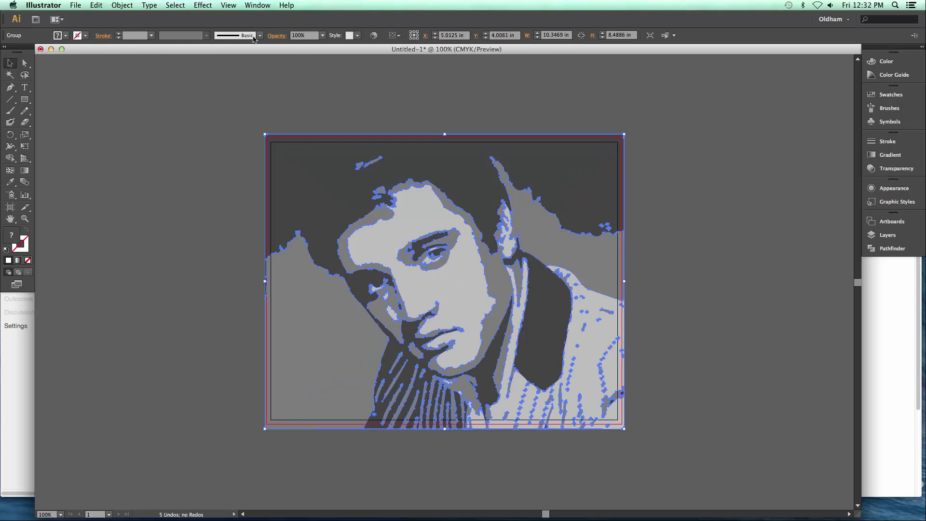
key(ctrl+y)
key(ctrl+y)
- Try moving the light face shape of the expanded tracing, and undo the moves and the expansion
key(a)
click(115, 157)
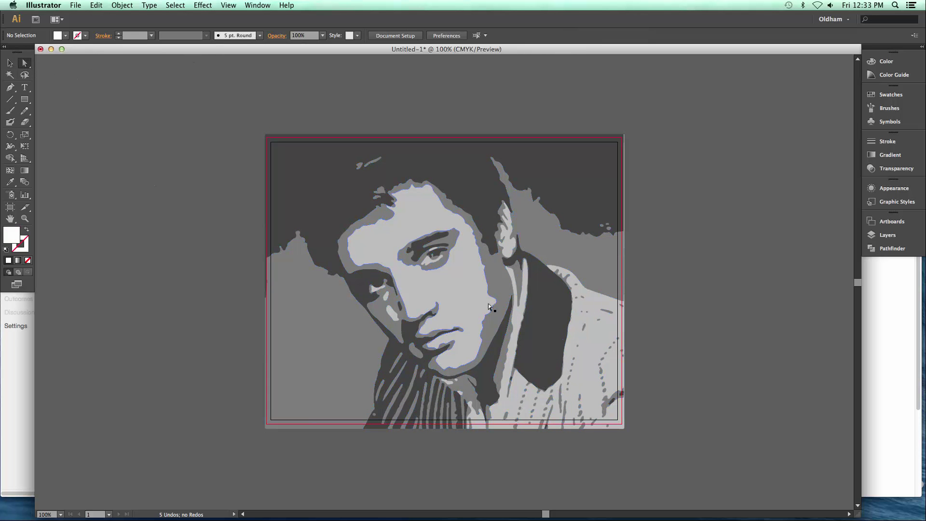
drag(464, 295, 461, 271)
key(super+z)
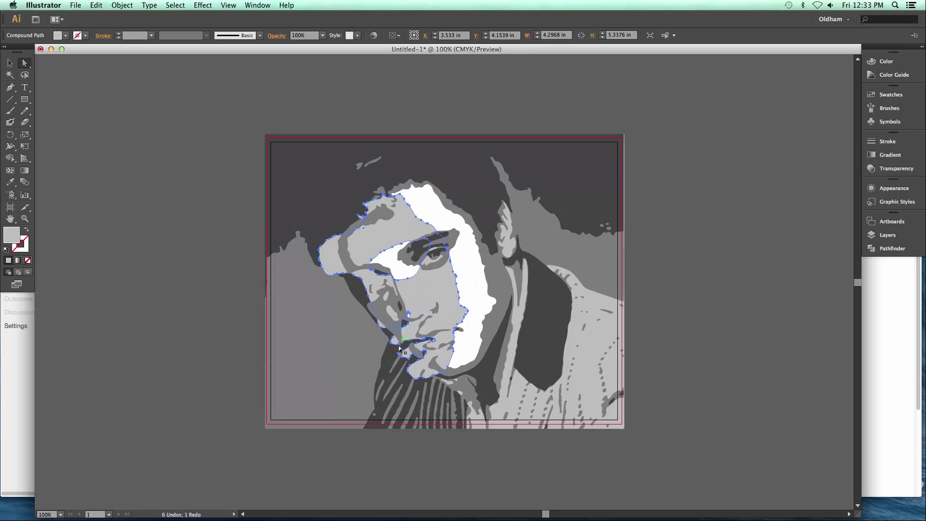
key(super+z)
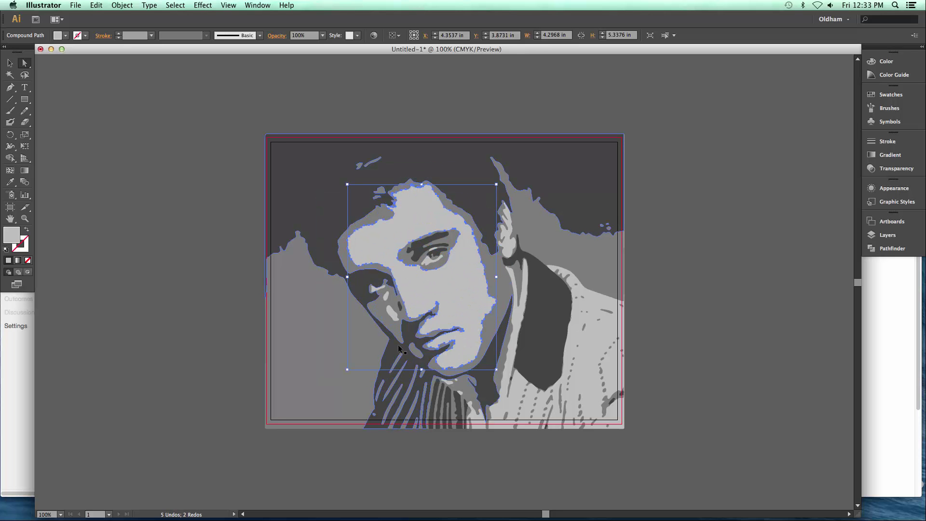
key(super+z)
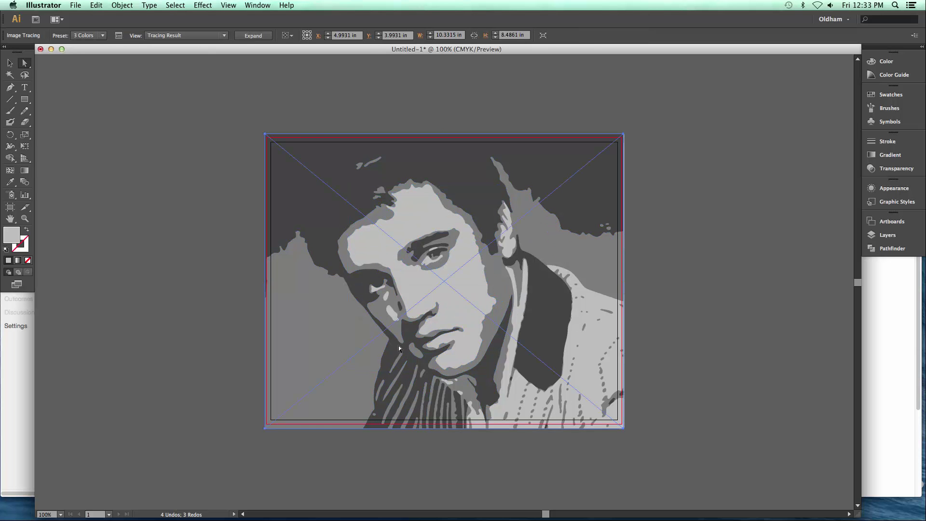
- Try the 6 Colors and 16 Colors presets on the live tracing
key(super+y)
key(super+y)
click(94, 35)
click(94, 103)
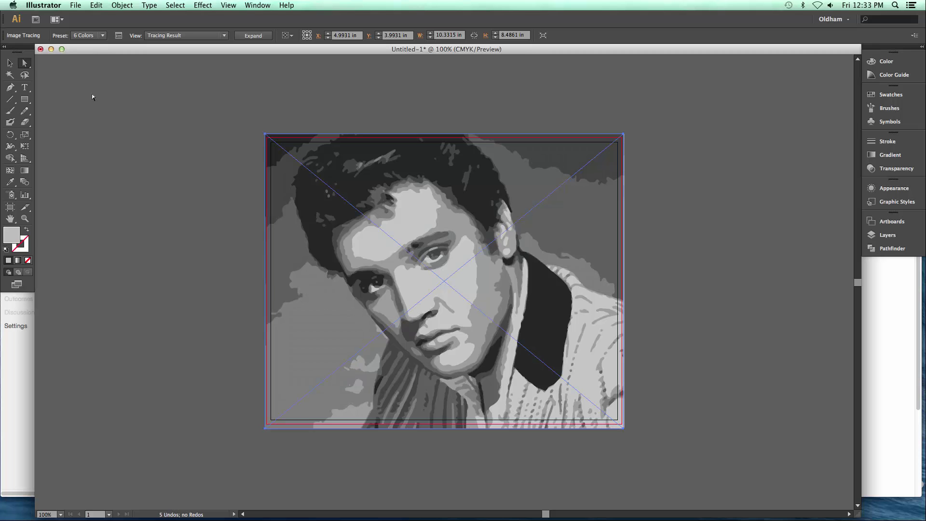
click(104, 37)
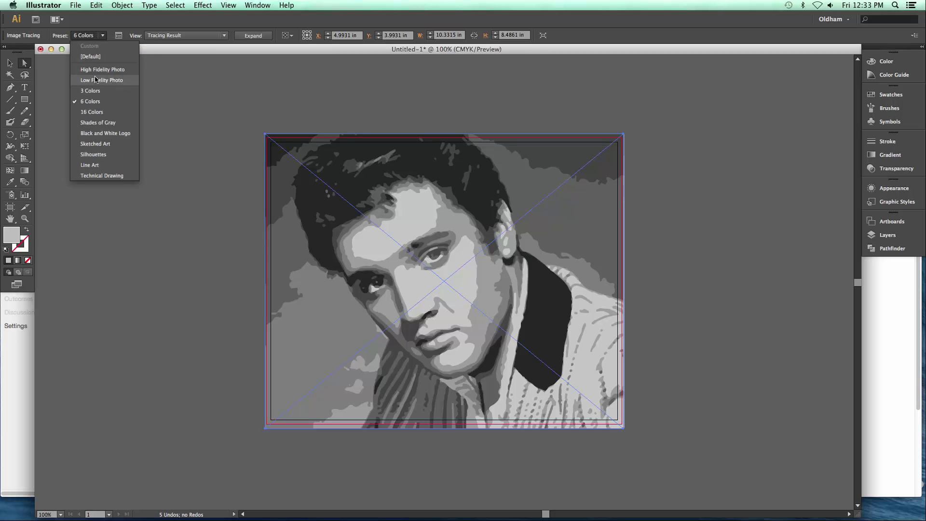
click(84, 112)
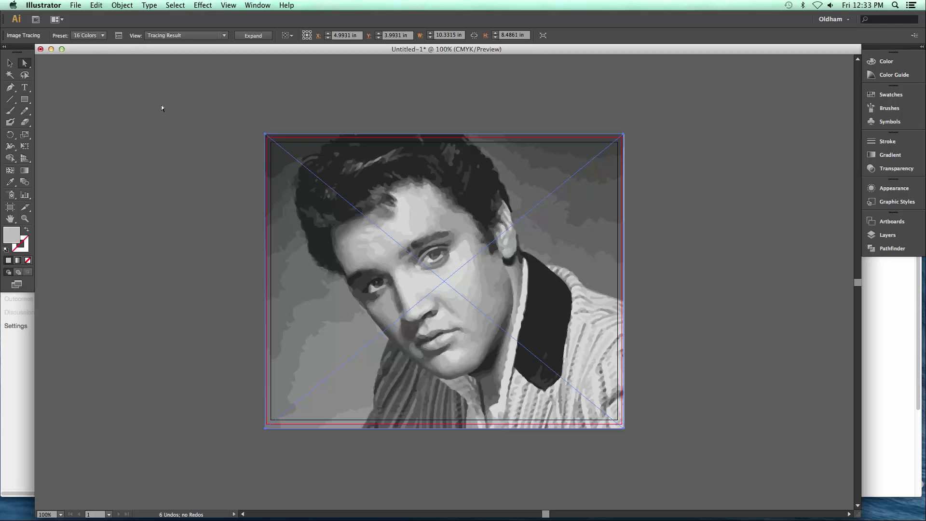
- Try the Line Art and Sketched Art presets on the tracing
click(100, 36)
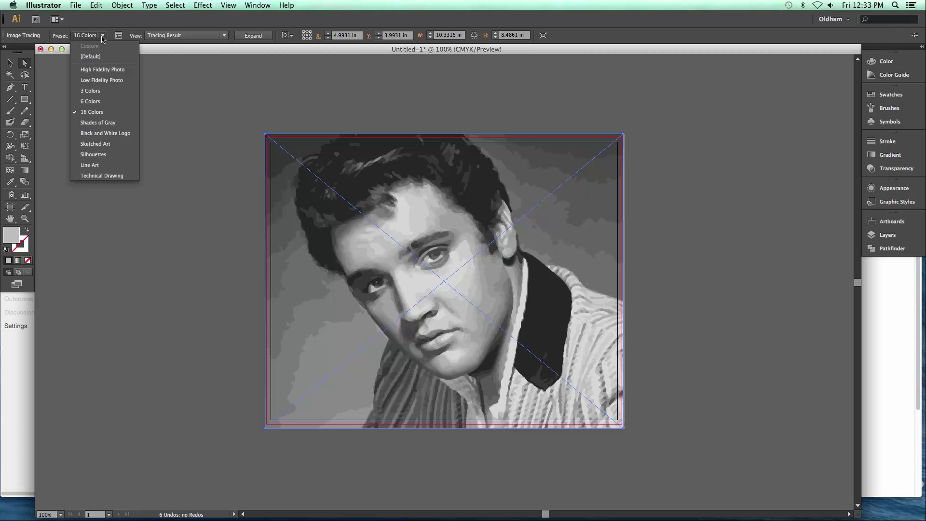
click(96, 166)
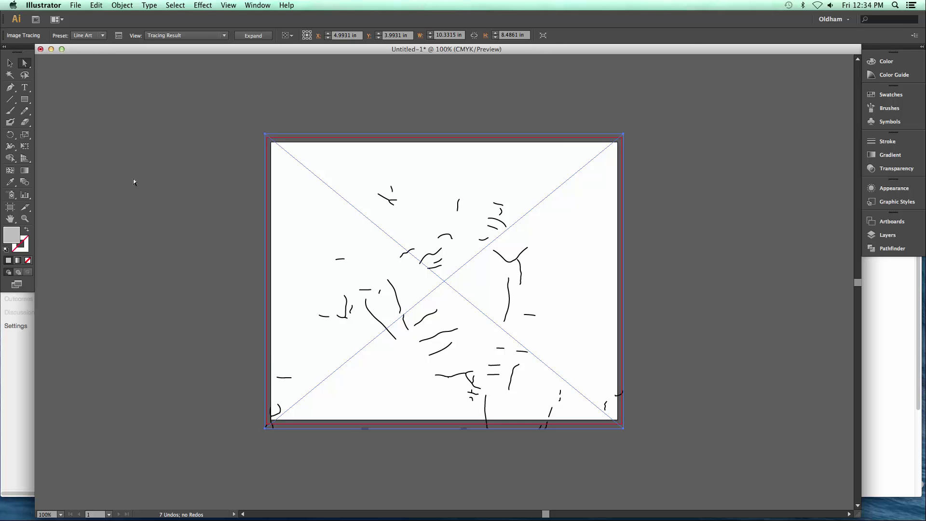
click(102, 37)
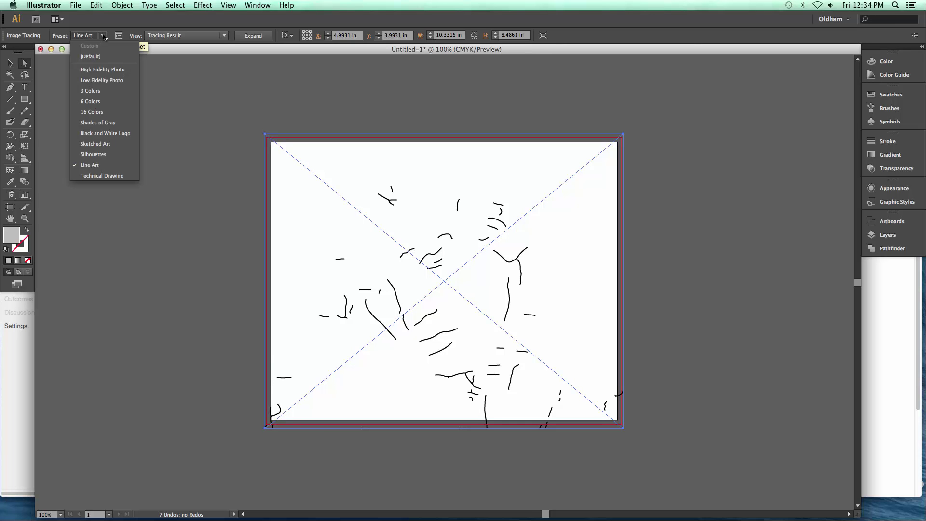
click(103, 37)
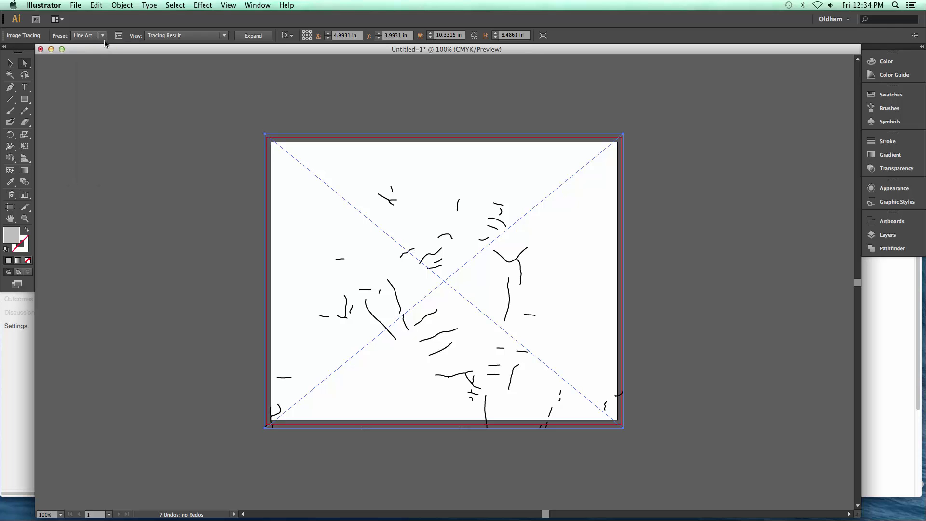
click(102, 36)
click(96, 144)
- Try the High Fidelity Photo preset on the tracing and inspect the result at 150% zoom
click(101, 35)
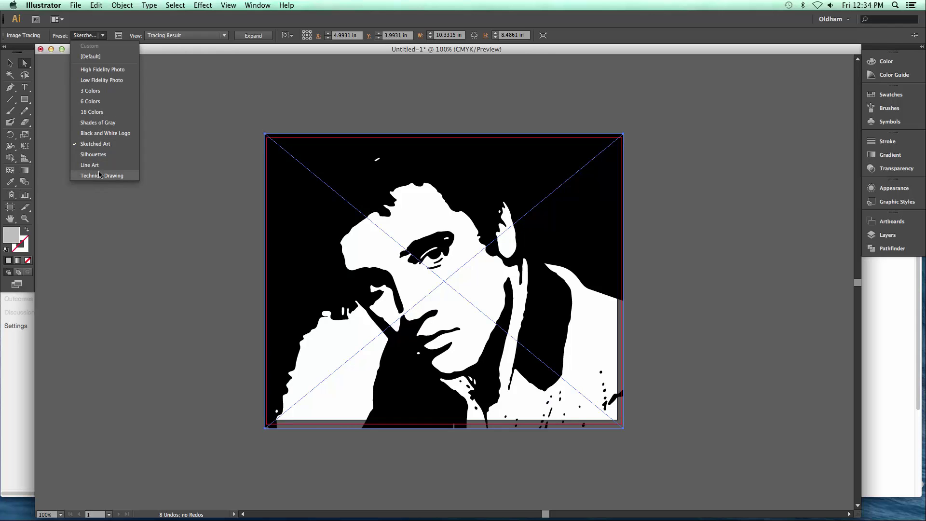
click(101, 69)
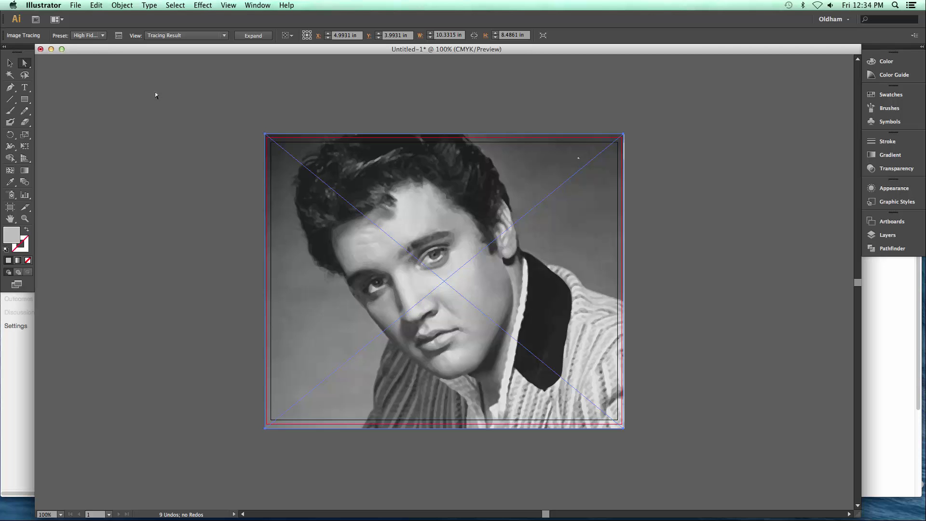
key(super+equal)
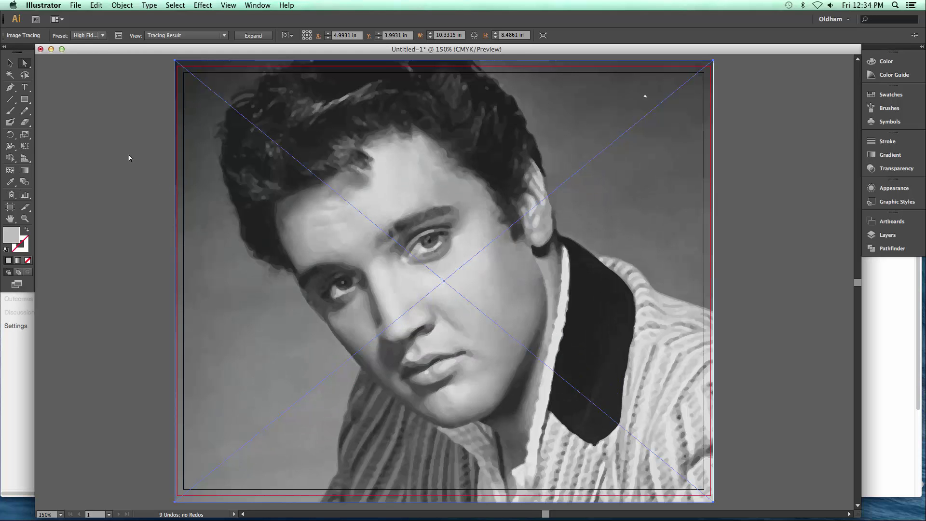
key(super+minus)
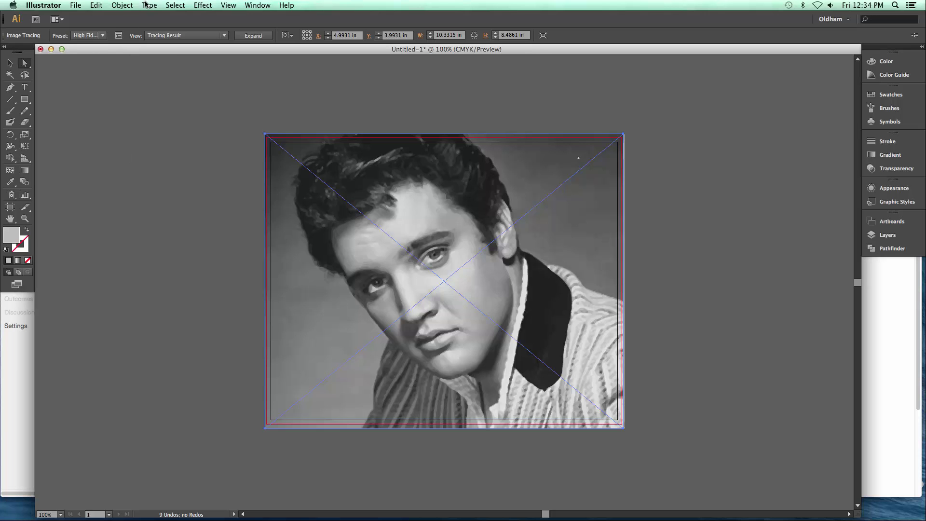
- Show the detailed Image Trace settings beside the portrait, apply the 3 Colors preset and raise the maximum colors to 4
click(119, 36)
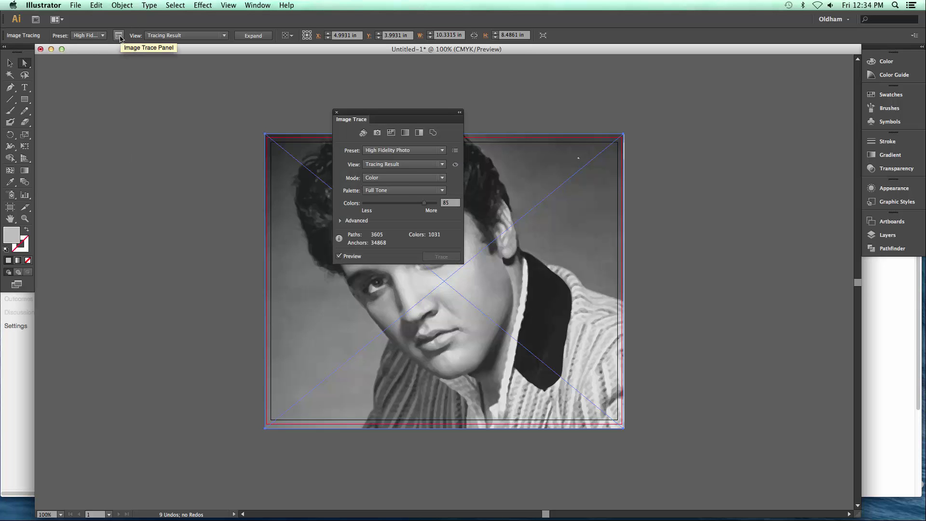
drag(396, 116, 194, 130)
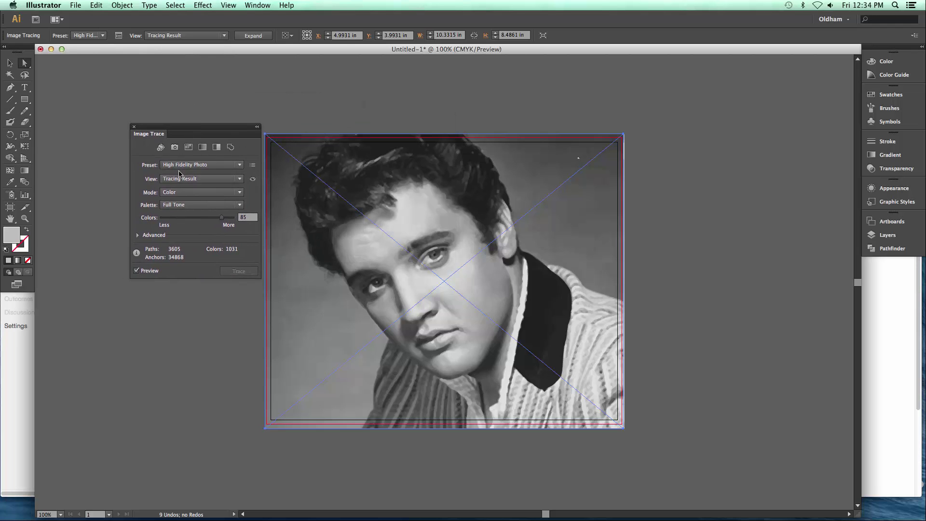
click(239, 166)
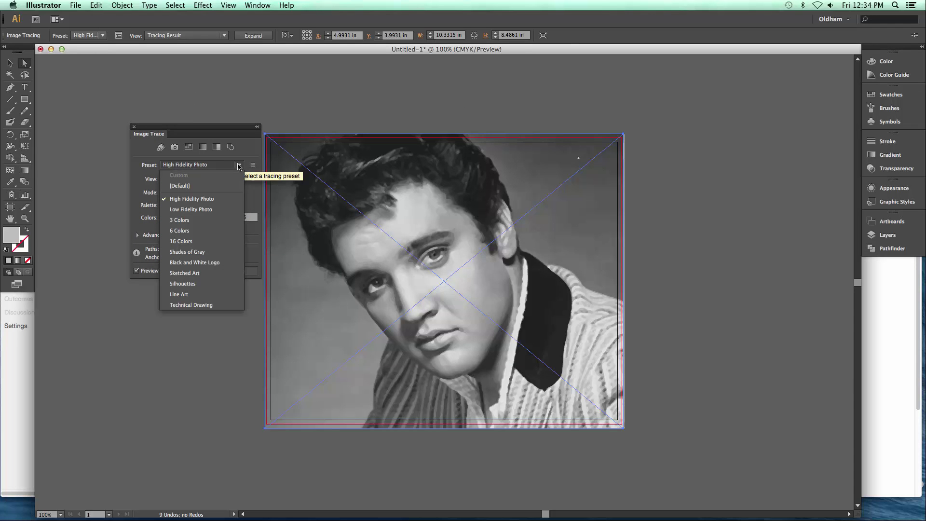
click(185, 221)
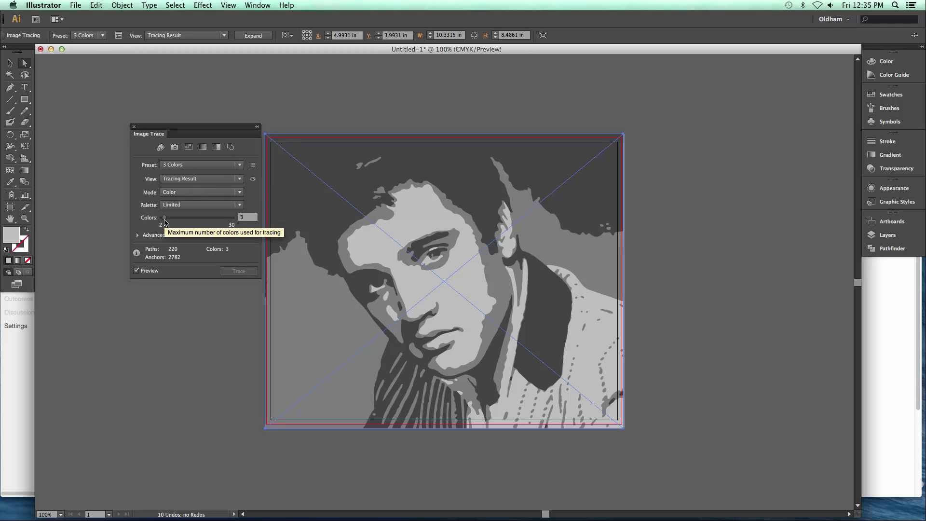
drag(165, 221, 168, 223)
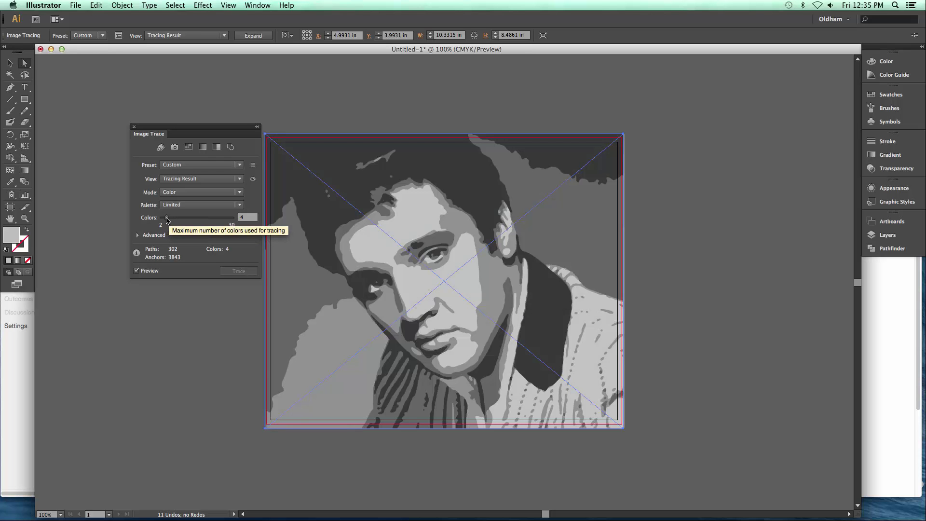
- Try maximums of 5 and 6 colors on the tracing, followed by the Low Color and Auto-Color presets
drag(167, 223, 170, 222)
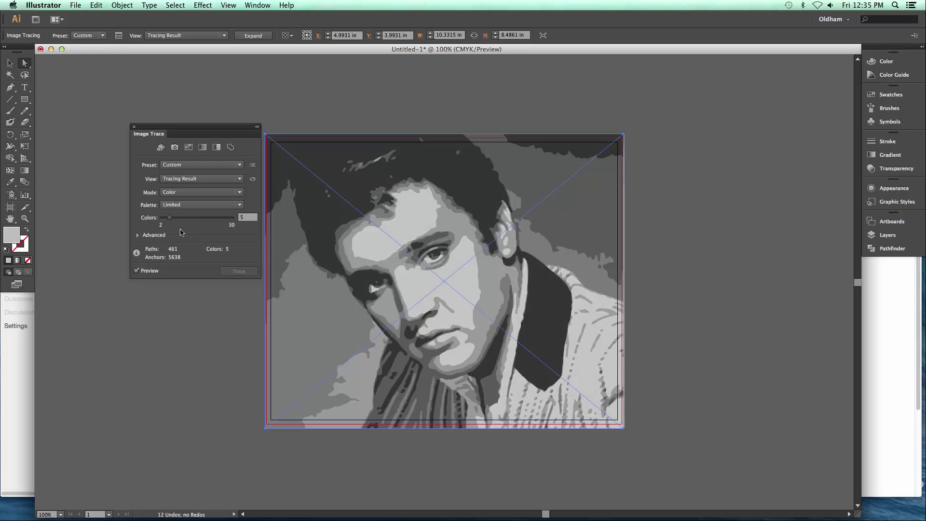
drag(169, 218, 172, 217)
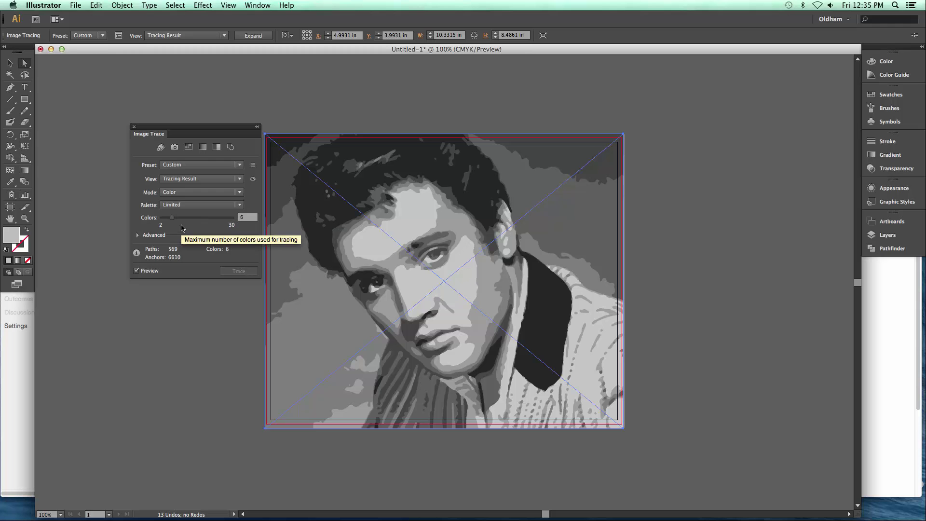
click(188, 148)
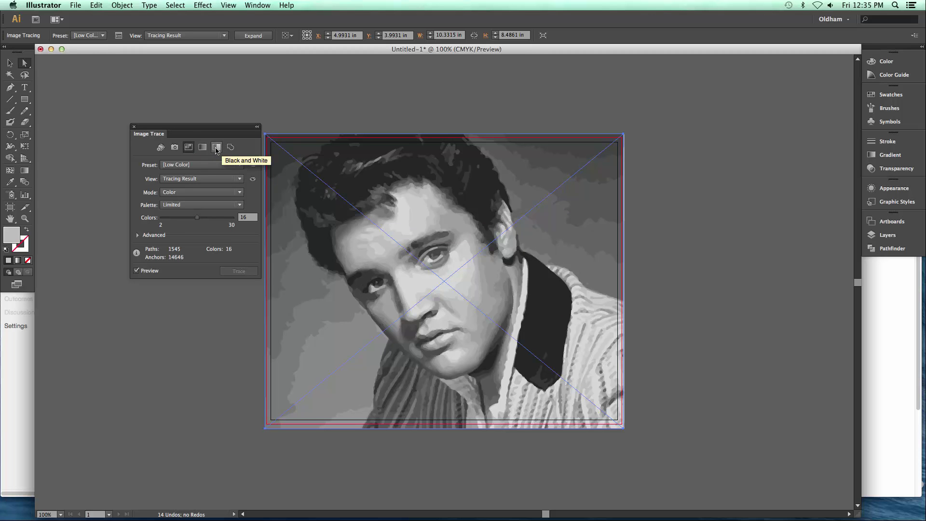
click(160, 148)
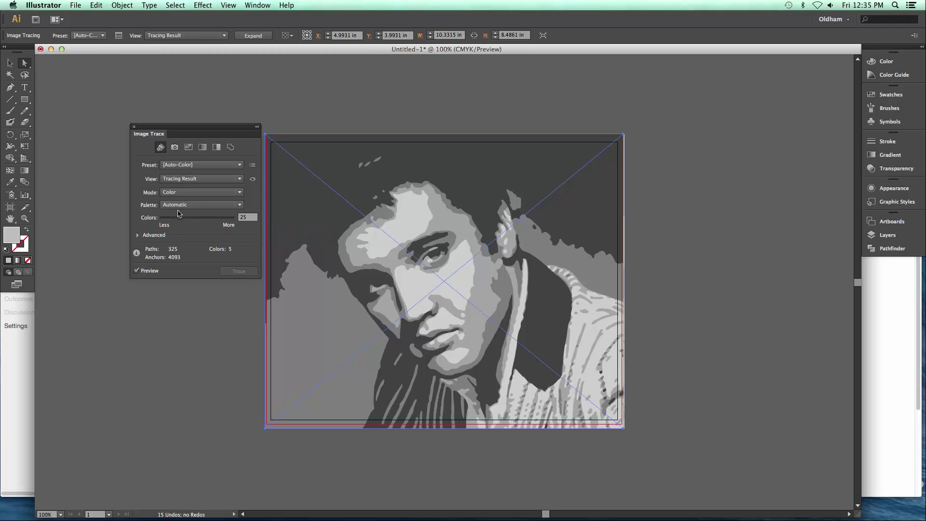
- Apply the 6 Colors preset to the tracing and expand it into editable paths
click(237, 164)
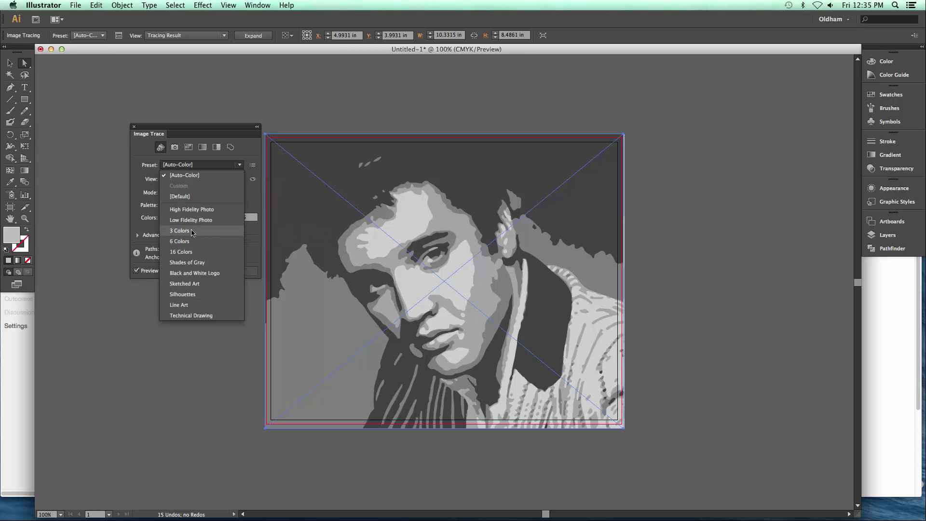
click(181, 241)
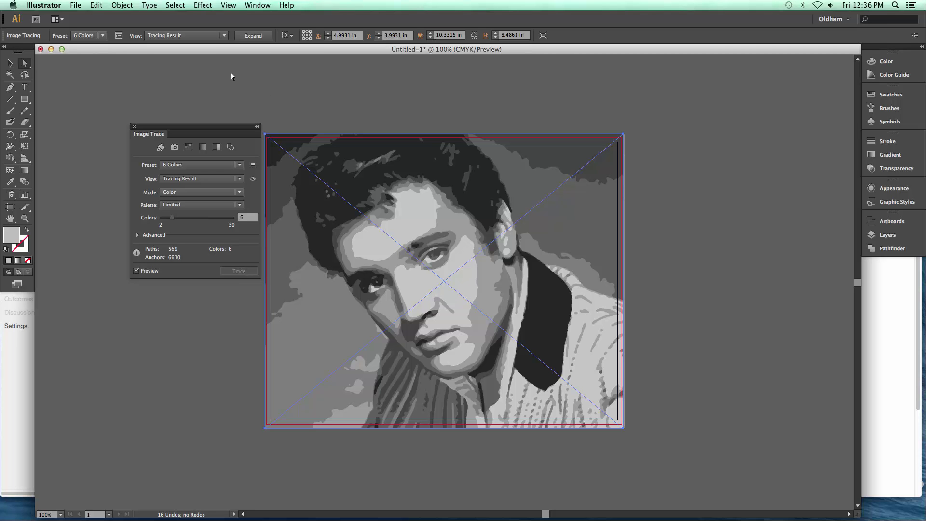
click(253, 35)
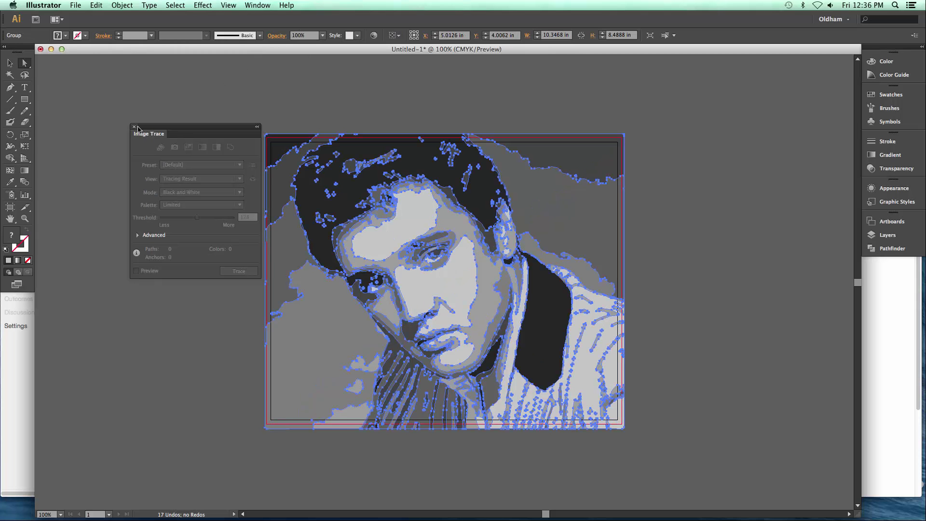
- Try docking the Image Trace settings with the other panels, detach them again and close them
drag(159, 129, 139, 72)
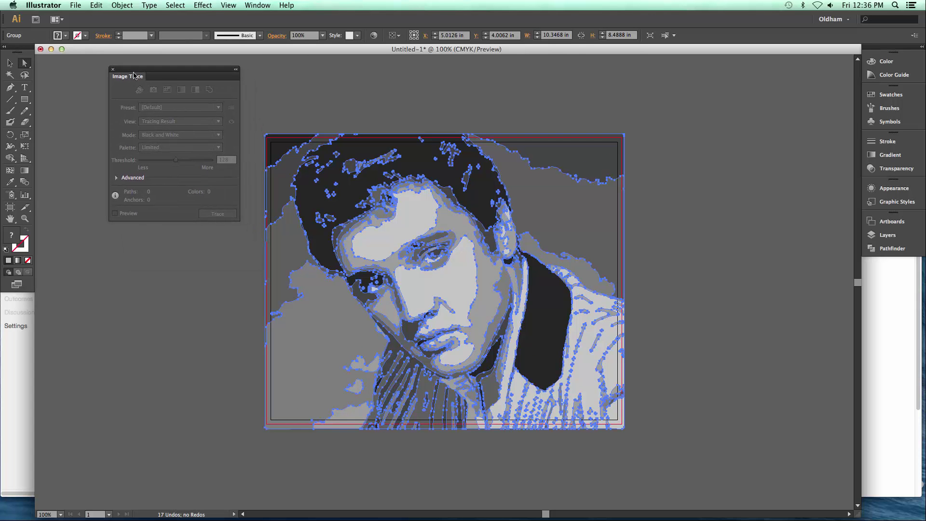
mouse_move(114, 71)
mouse_down()
mouse_move(722, 258)
mouse_move(900, 265)
mouse_up()
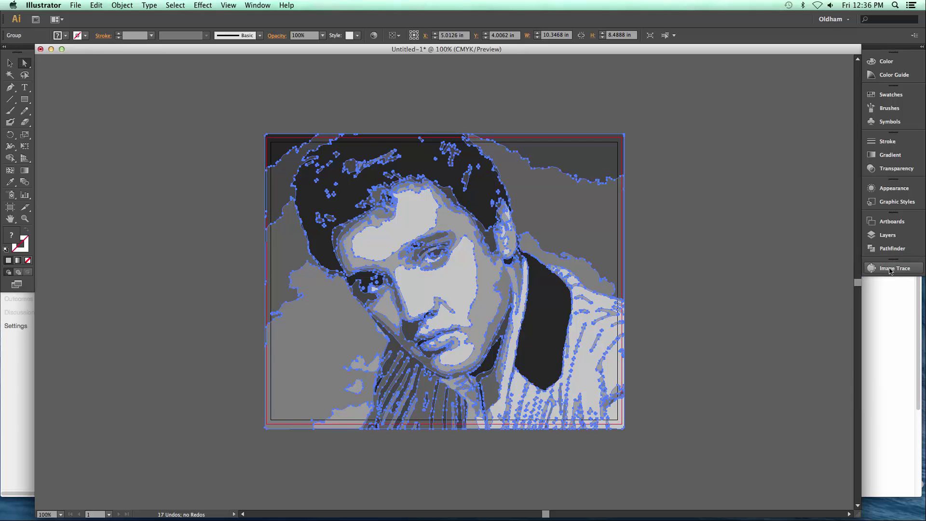
mouse_move(890, 271)
mouse_down()
mouse_move(627, 241)
mouse_move(660, 232)
mouse_up()
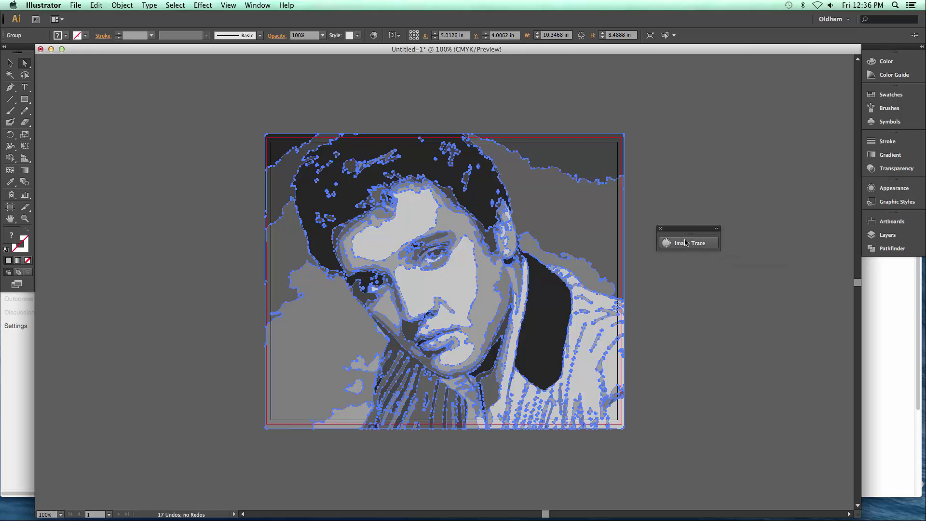
click(660, 230)
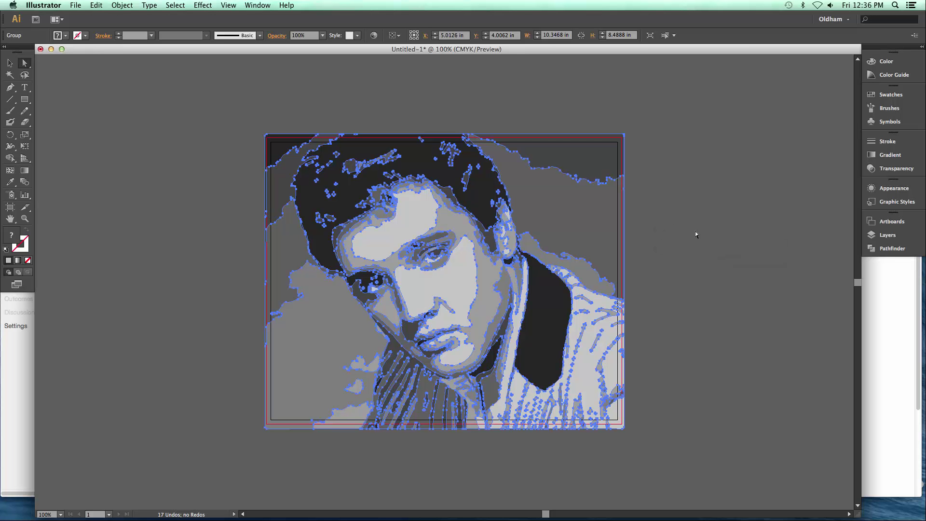
- Check the expanded paths in outline view, return to the colored preview and deselect the artwork
key(super+y)
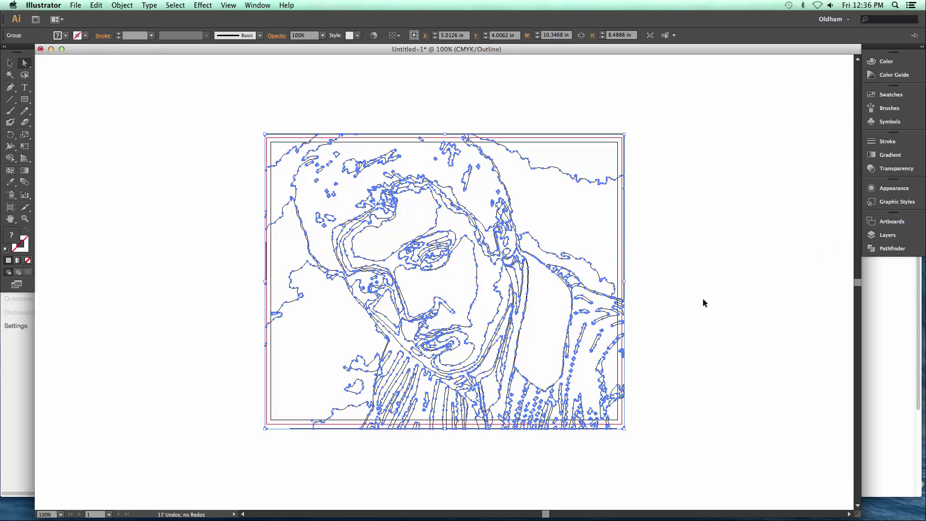
key(super+y)
click(654, 230)
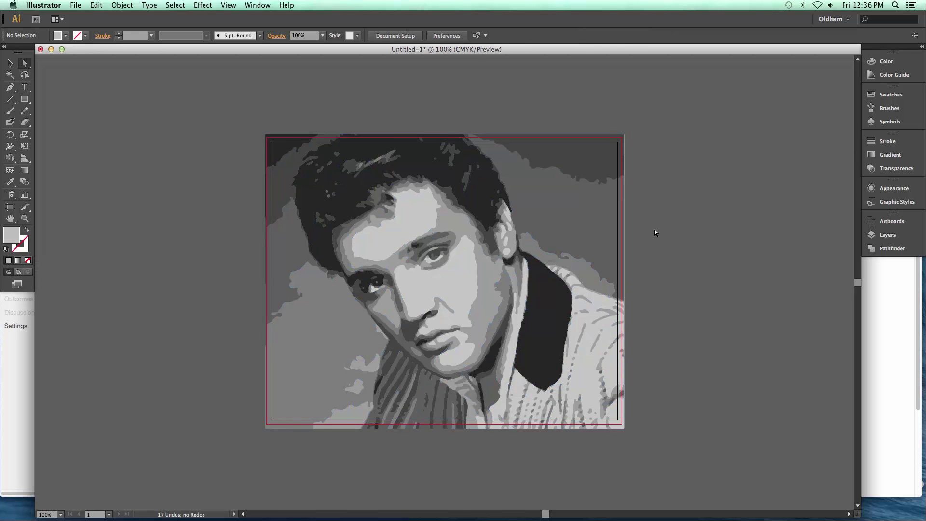
- Select the light gray nose-and-cheek shape and examine the paths nested in Layer 1's group
key(super+equal)
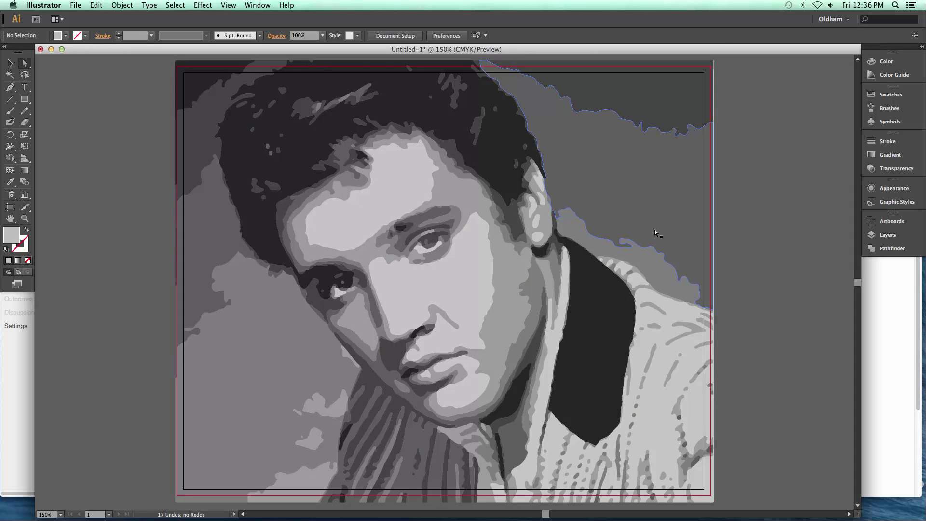
mouse_move(434, 518)
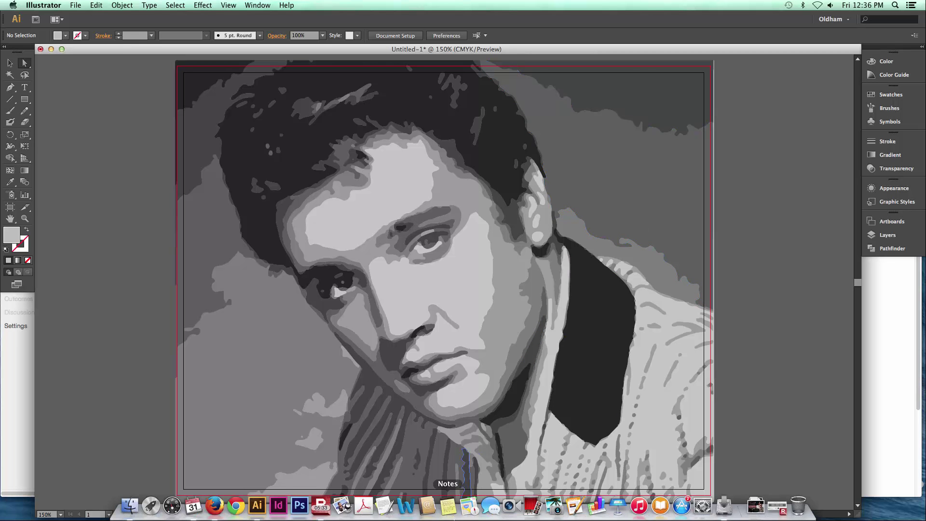
click(464, 291)
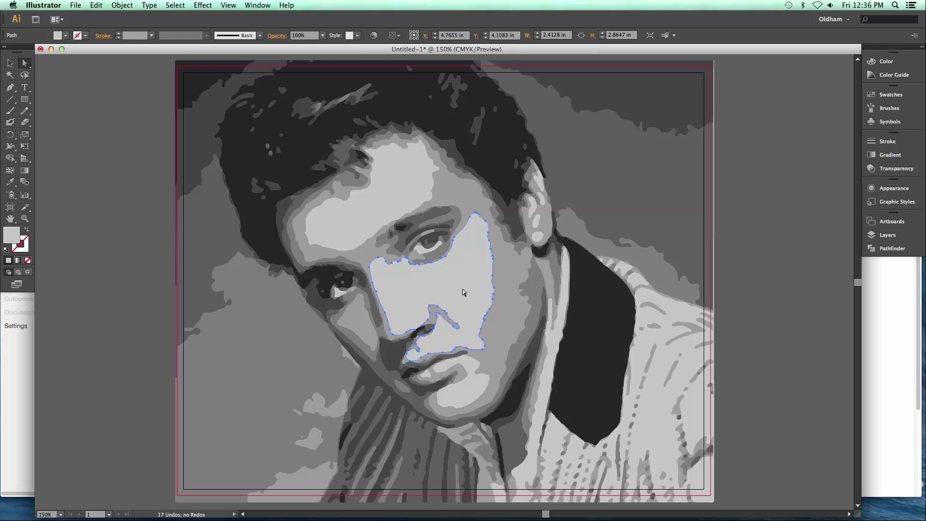
click(28, 64)
click(859, 235)
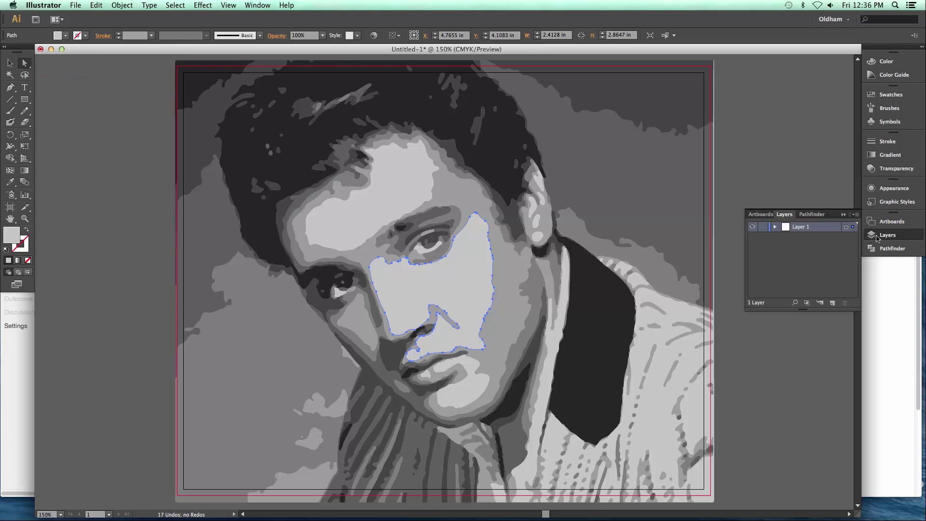
click(774, 227)
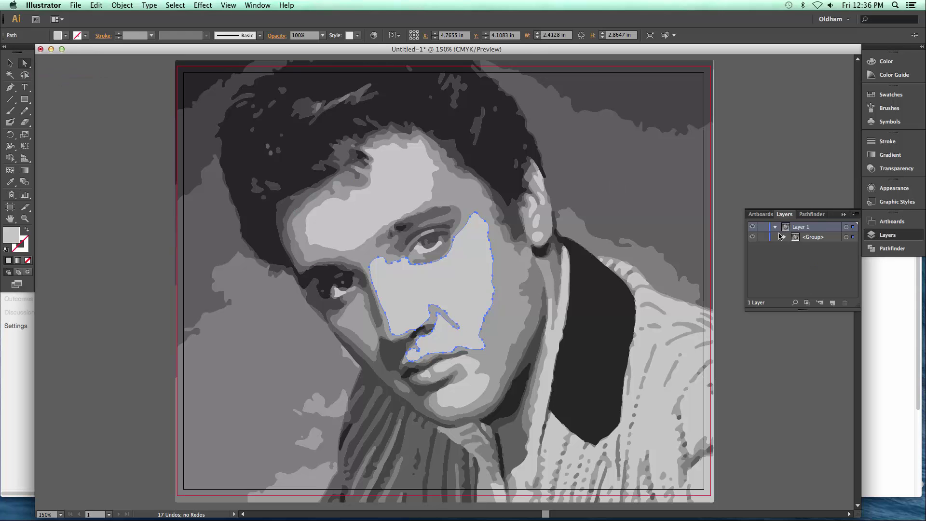
click(785, 237)
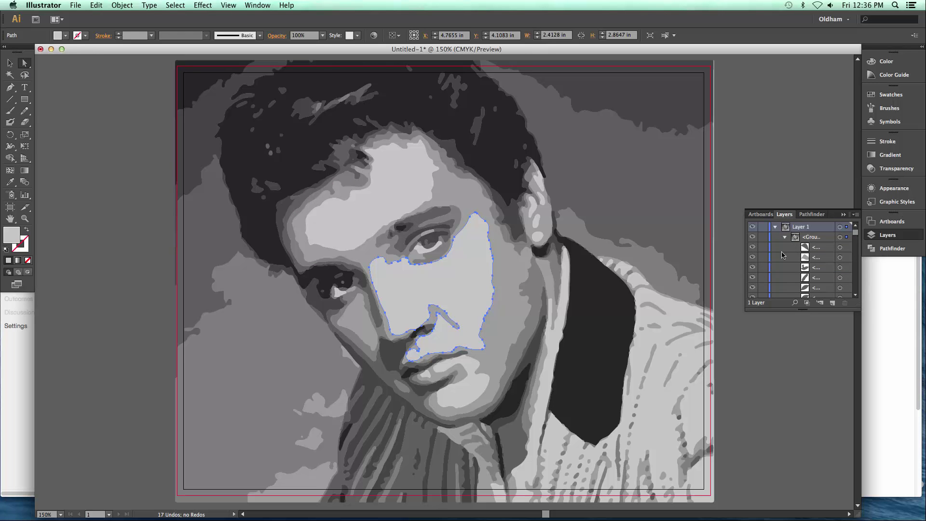
click(785, 237)
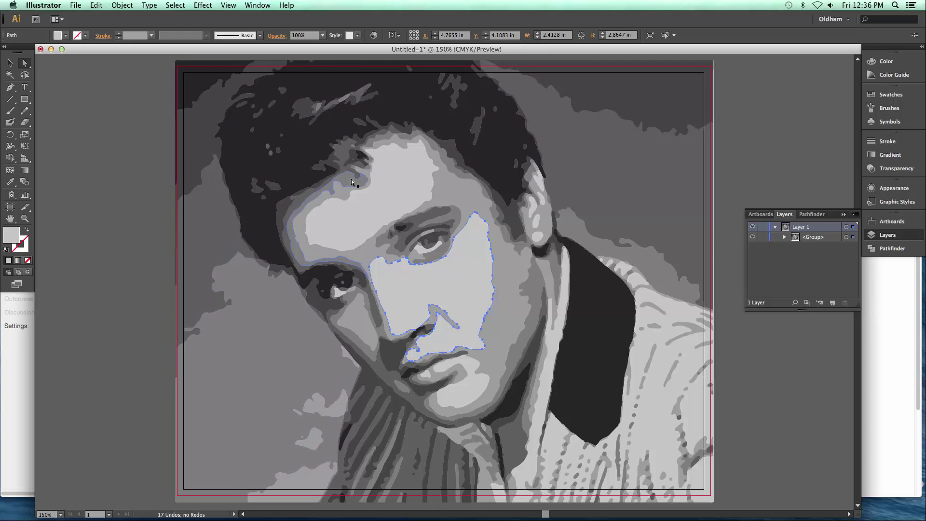
- Select all shapes with the same light gray fill color and fill them with the yellow swatch C=5 M=0 Y=90 K=0
click(174, 6)
mouse_move(200, 93)
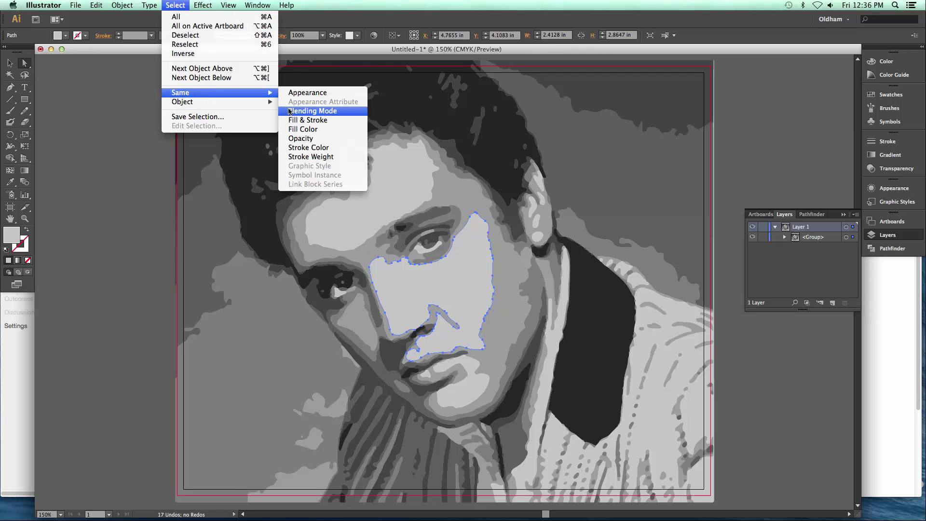
click(291, 129)
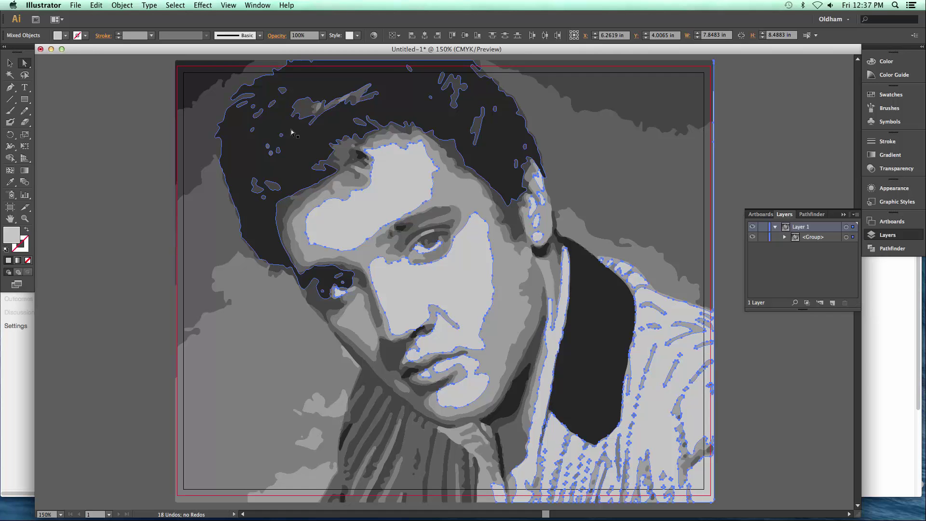
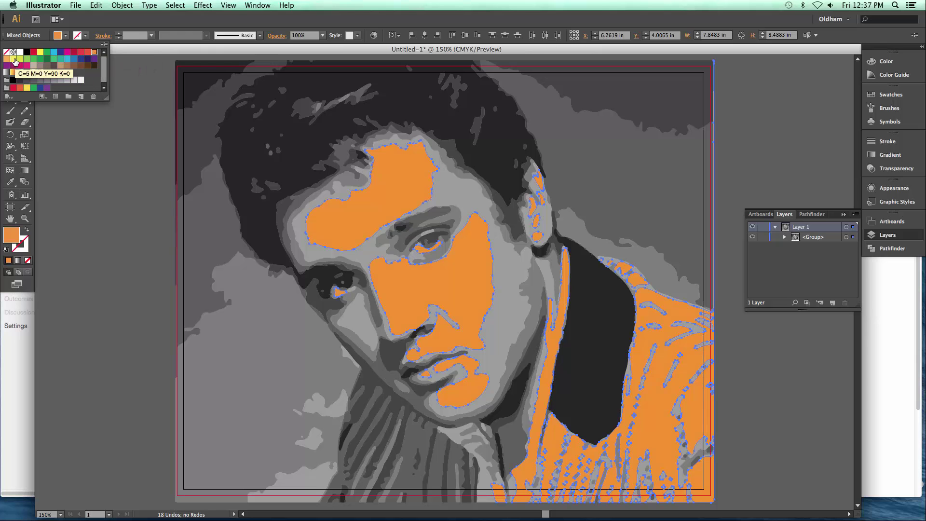
click(14, 58)
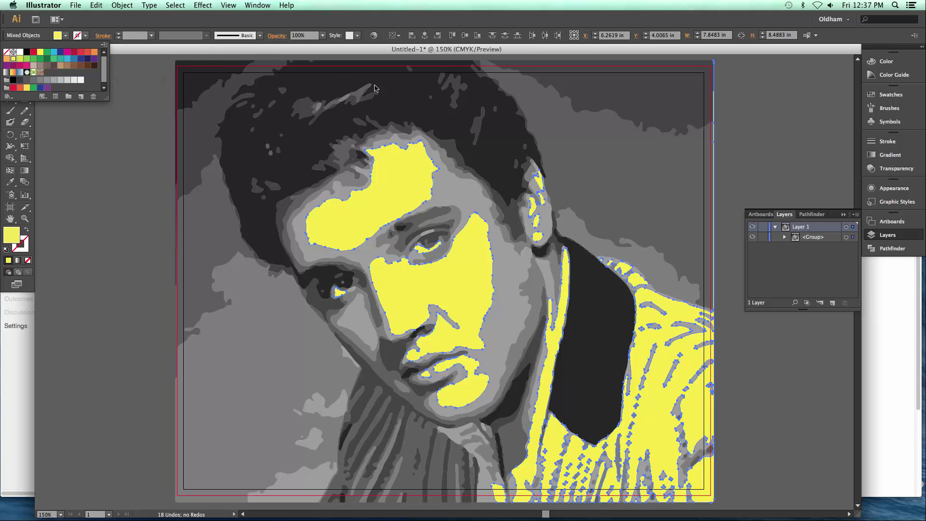
- Recolor the selected shapes with the palest yellow tint from the Color Guide and deselect them
click(884, 77)
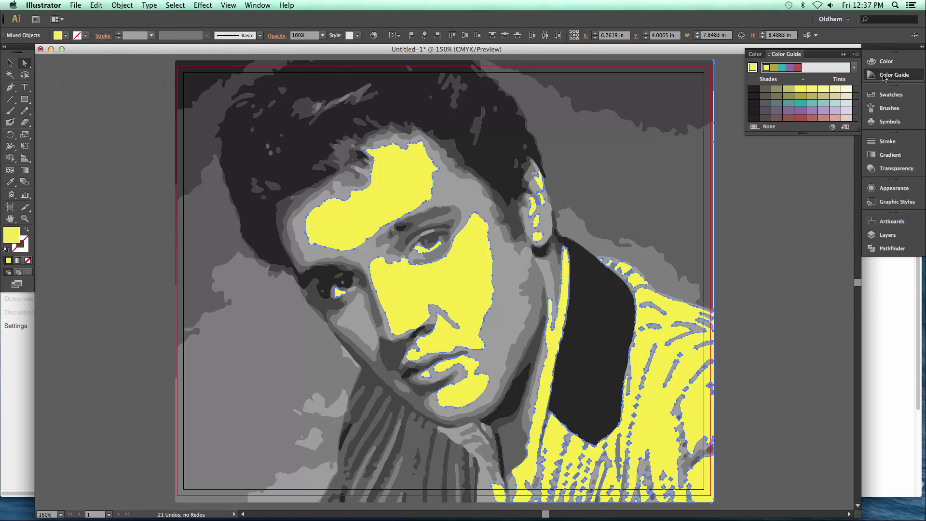
click(846, 90)
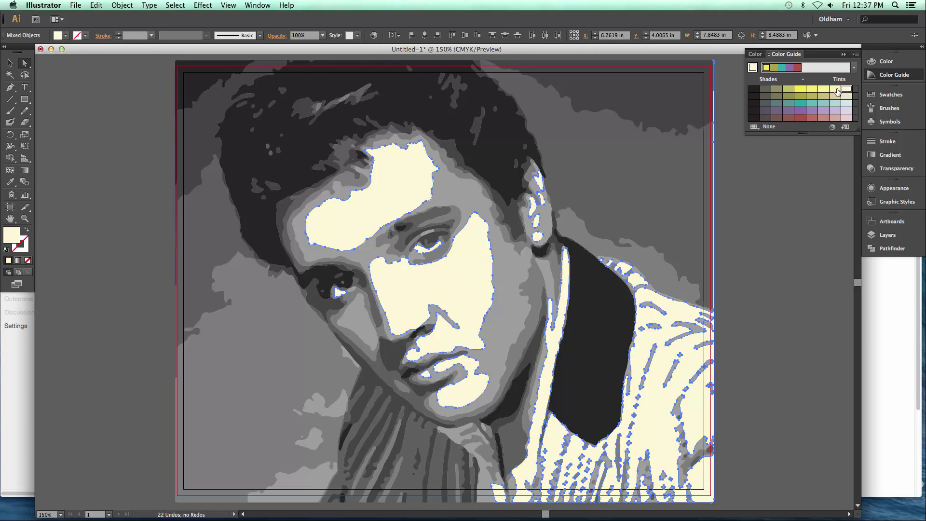
click(728, 193)
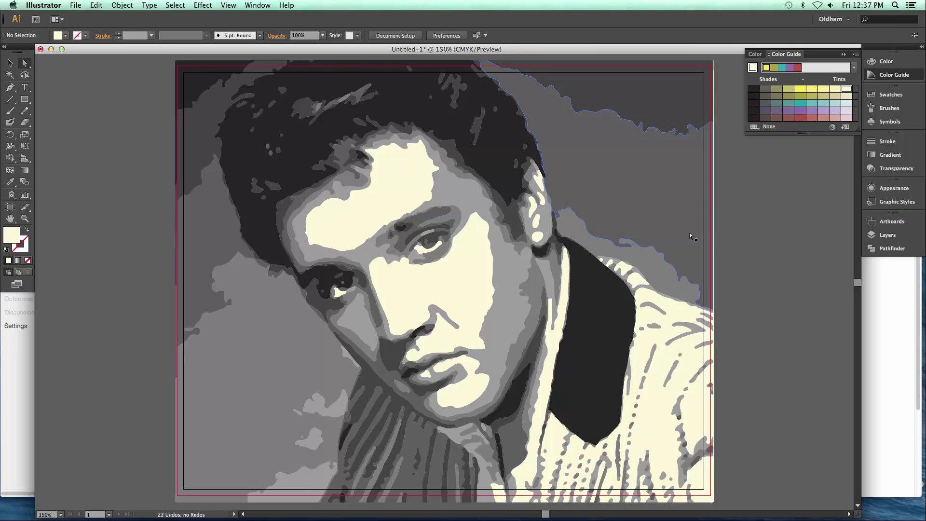
- Select all shapes sharing the medium gray fill of the jawline shadow and hide the selection edges
click(535, 288)
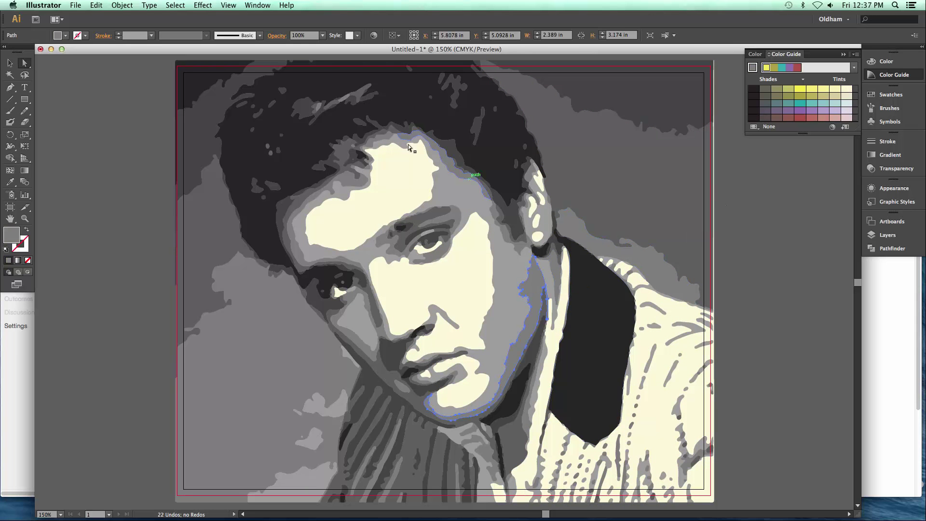
click(176, 6)
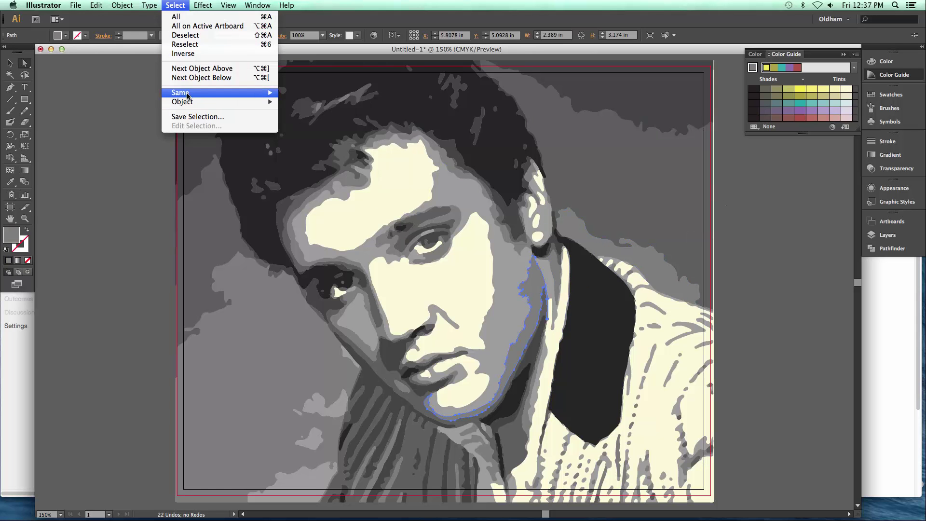
mouse_move(189, 93)
click(311, 130)
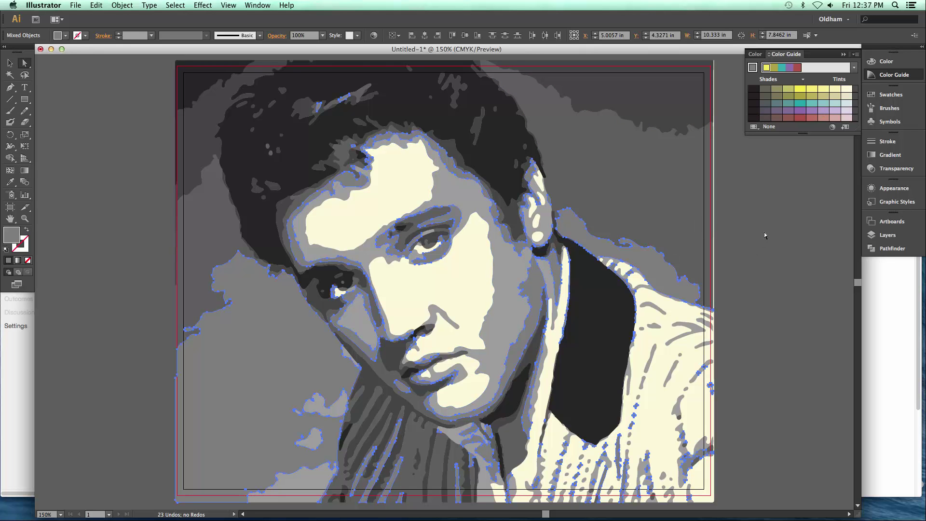
key(super+h)
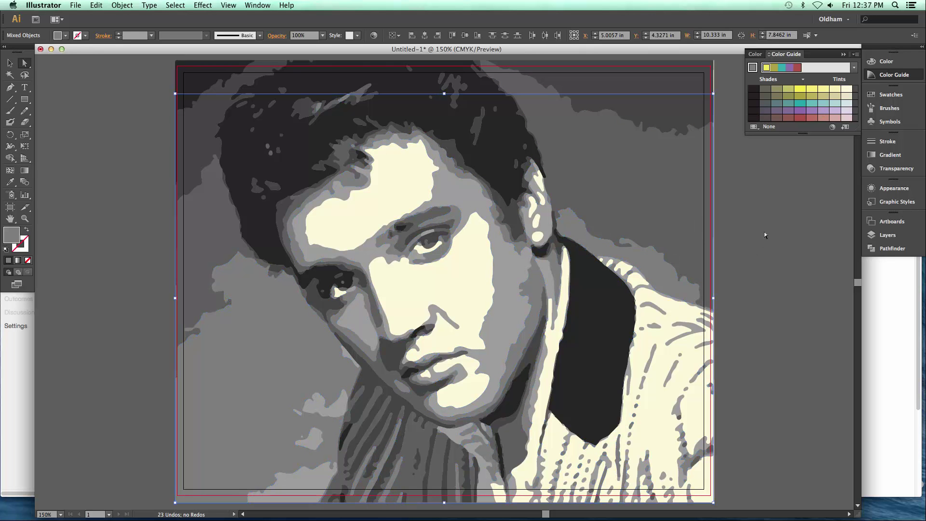
- Try two teal tints and a lavender tint on the selected medium gray shapes, and fill them with the dusty pink tint
click(811, 107)
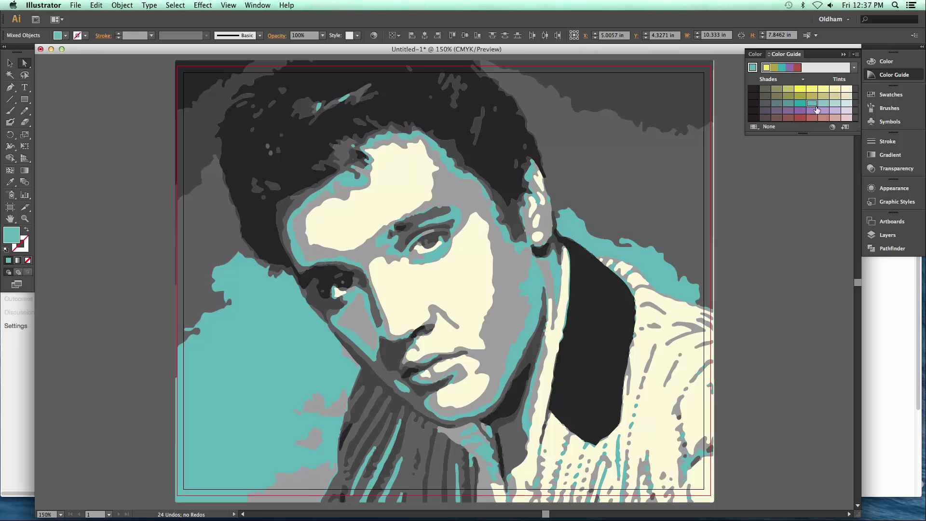
click(823, 105)
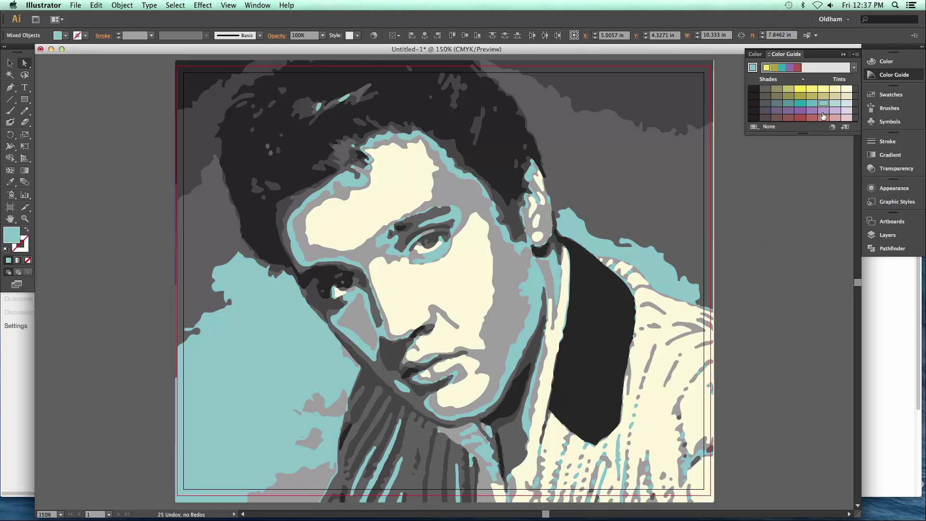
click(823, 111)
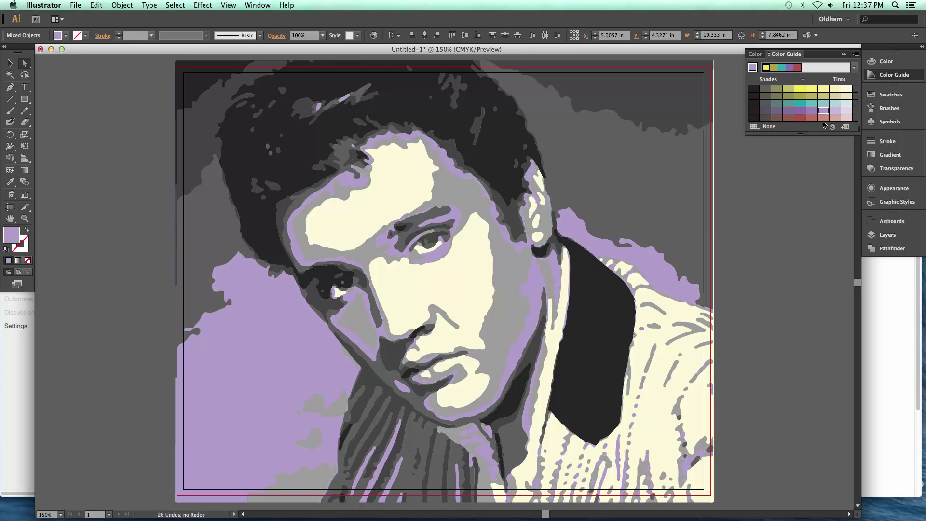
click(823, 118)
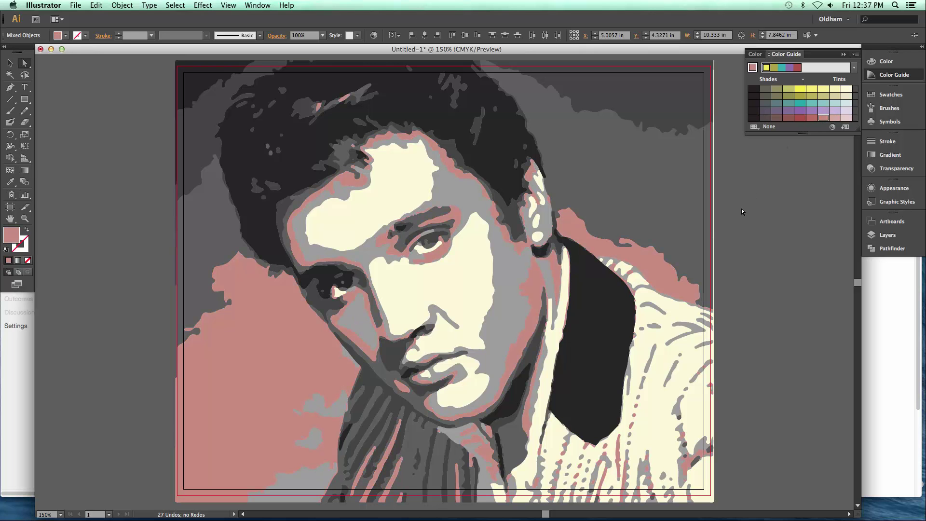
- Switch the Color Guide harmony rule to High Contrast 3 and base it on the current dusty pink fill
click(853, 68)
click(776, 146)
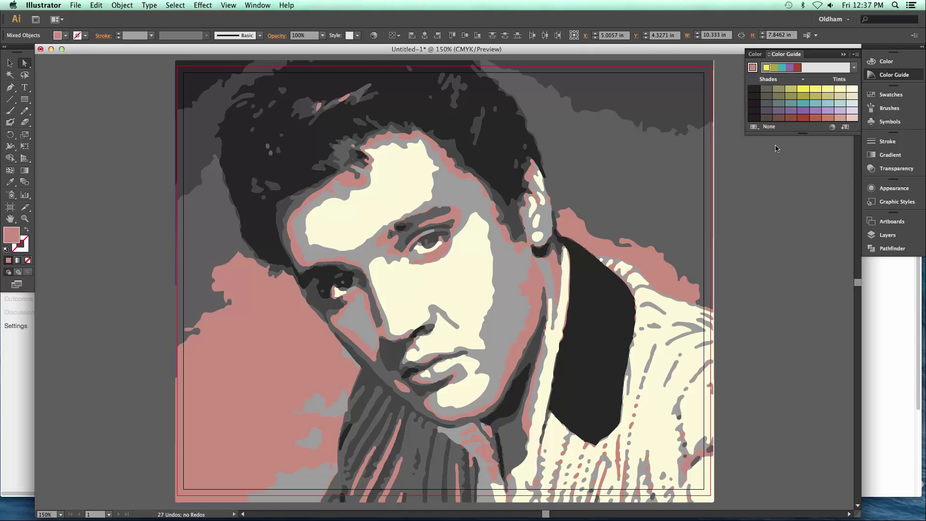
click(854, 67)
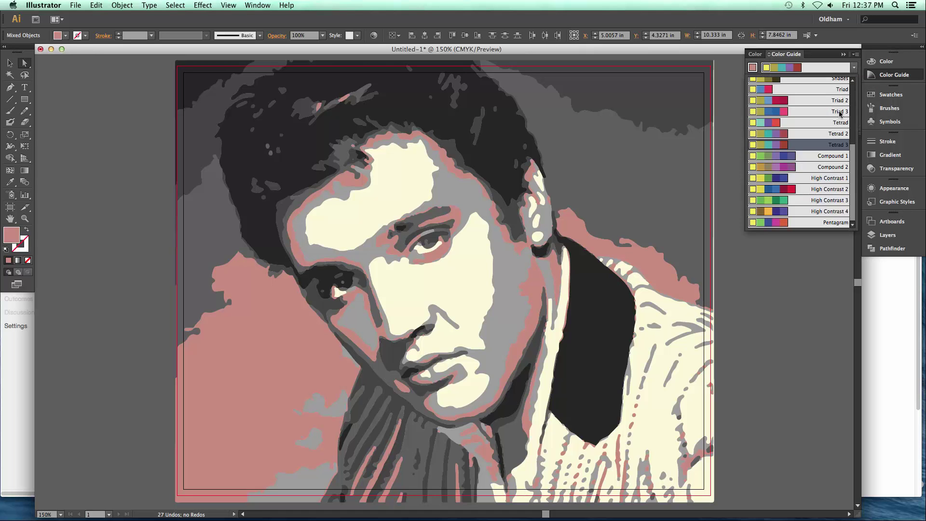
click(787, 200)
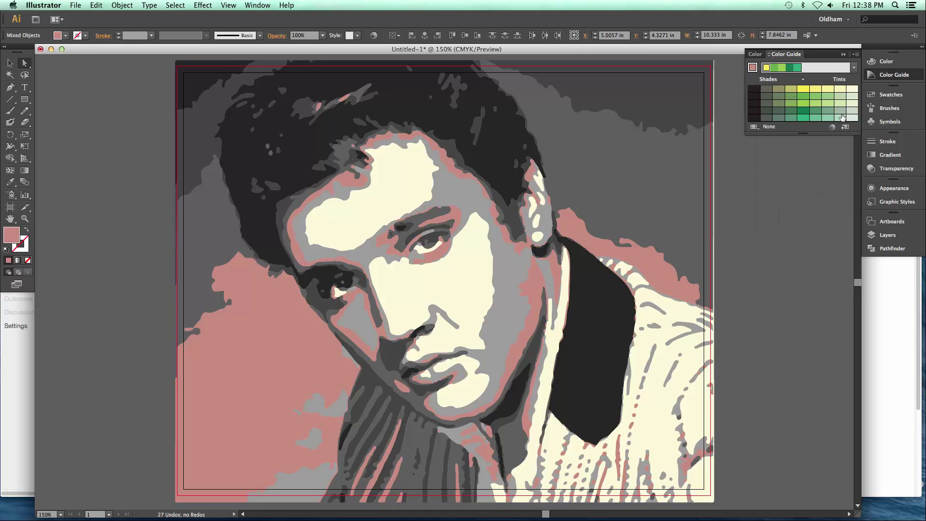
click(752, 67)
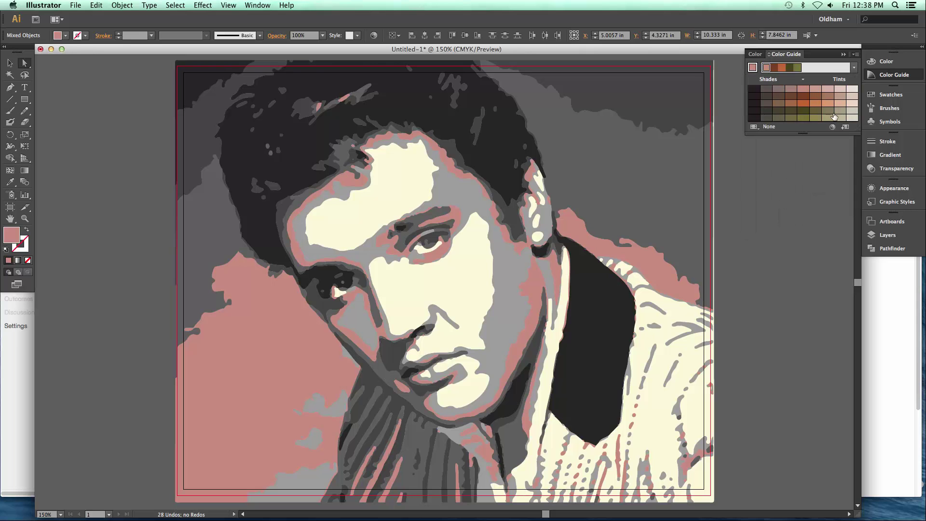
- Try olive and pale beige tints on the selected dusty pink shapes, fill them with the khaki tint, and deselect them
click(815, 118)
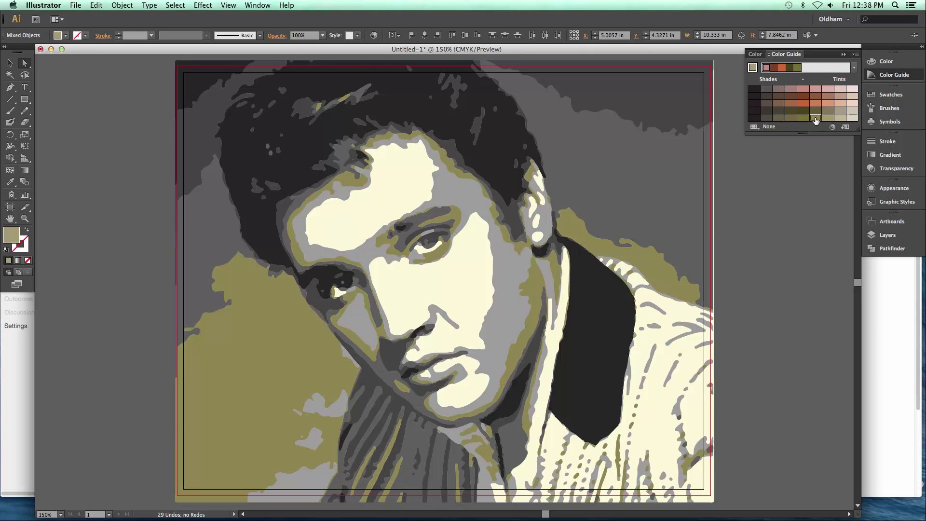
click(841, 118)
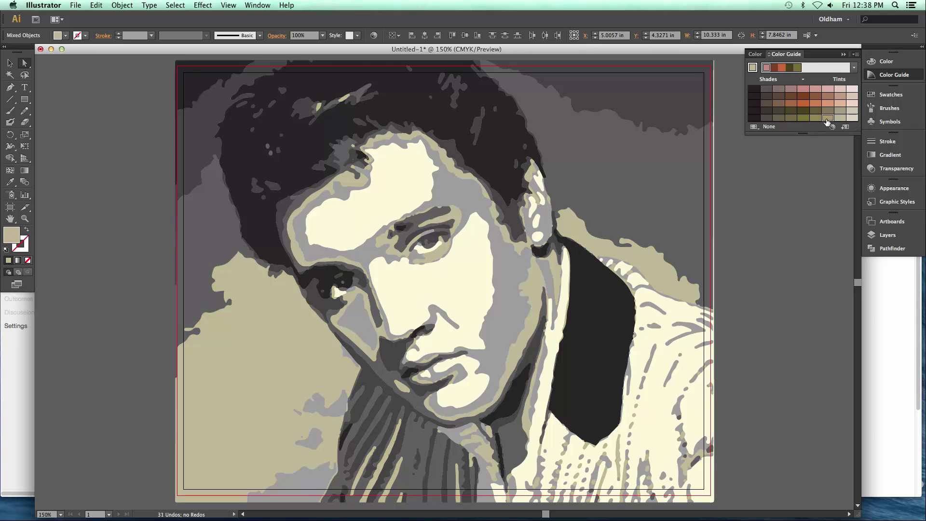
click(827, 118)
click(767, 249)
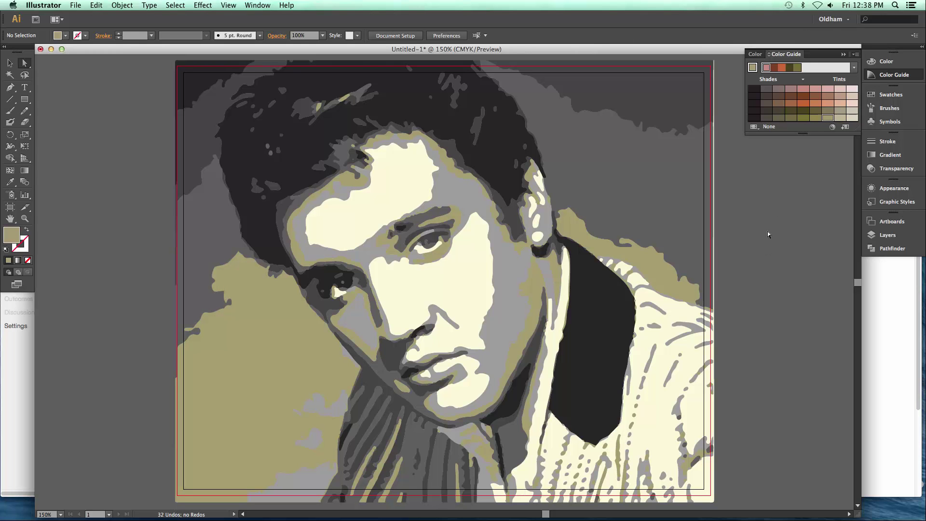
- Undo the recent tint changes back to the first khaki fill and clear the selection
click(840, 113)
key(super+z)
key(super+z)
key(super+z)
key(super+z)
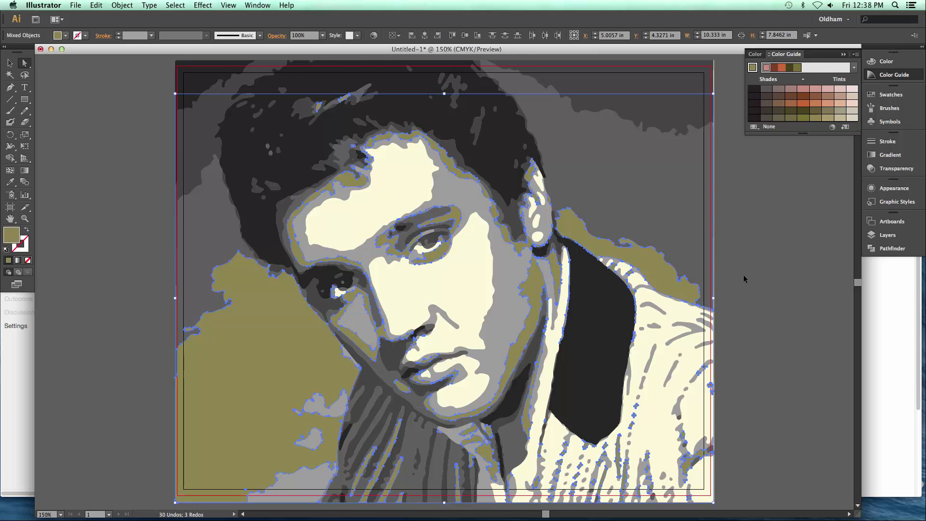
click(743, 278)
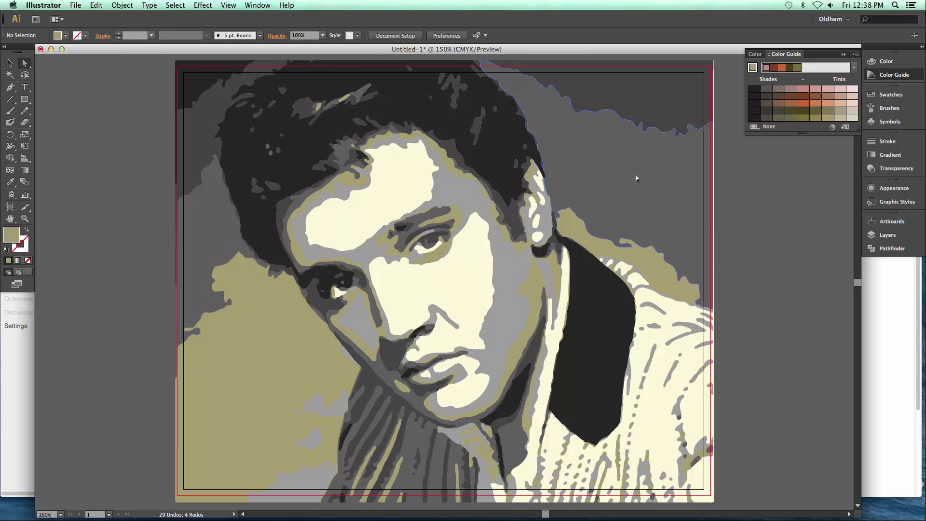
- Delete the dark and mid gray background shapes on both sides of the hair
click(195, 85)
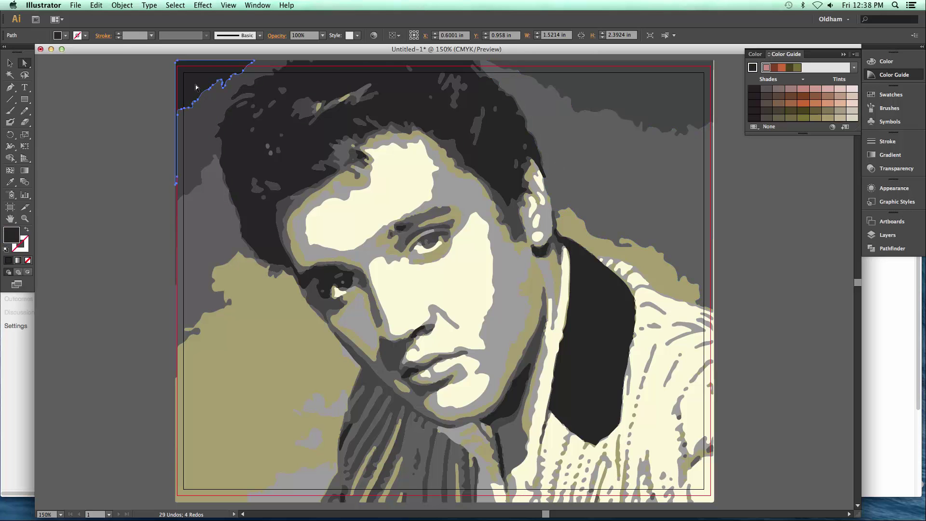
key(Delete)
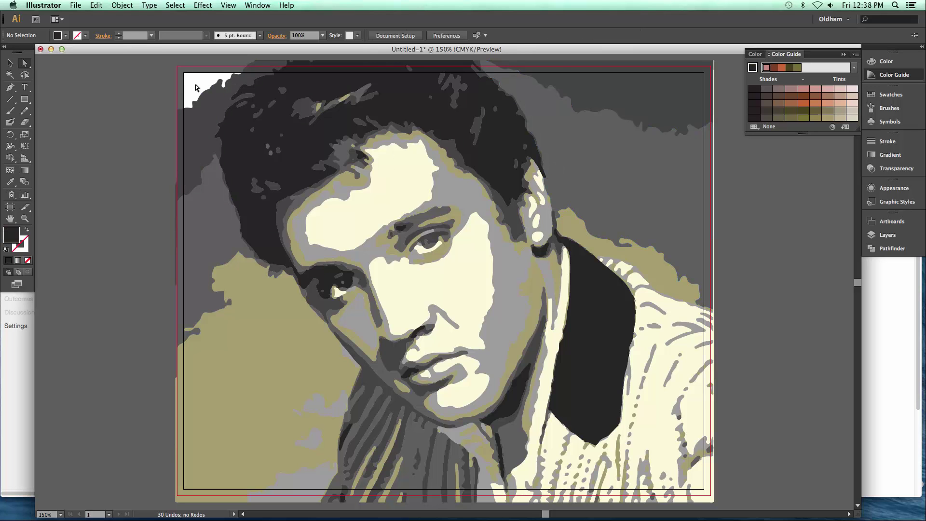
click(603, 98)
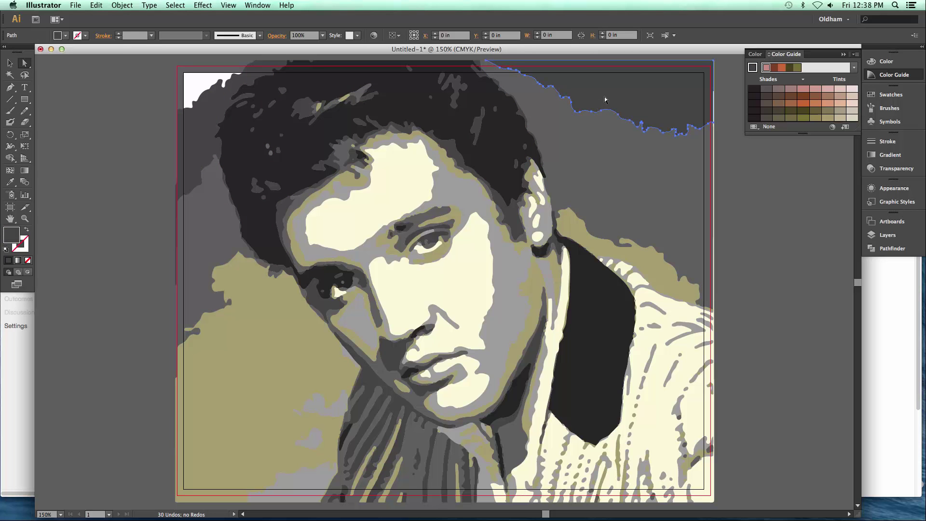
key(Delete)
click(603, 157)
key(Delete)
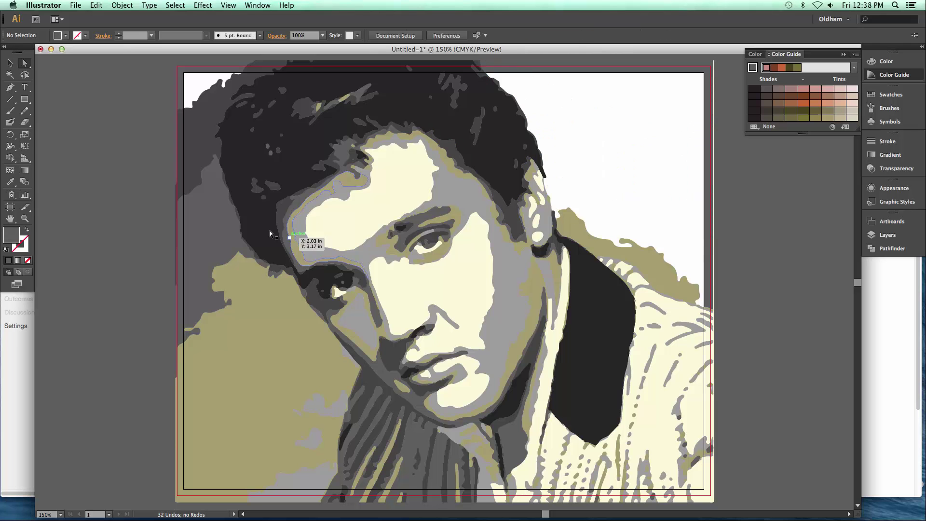
click(186, 155)
key(Delete)
click(201, 229)
key(Delete)
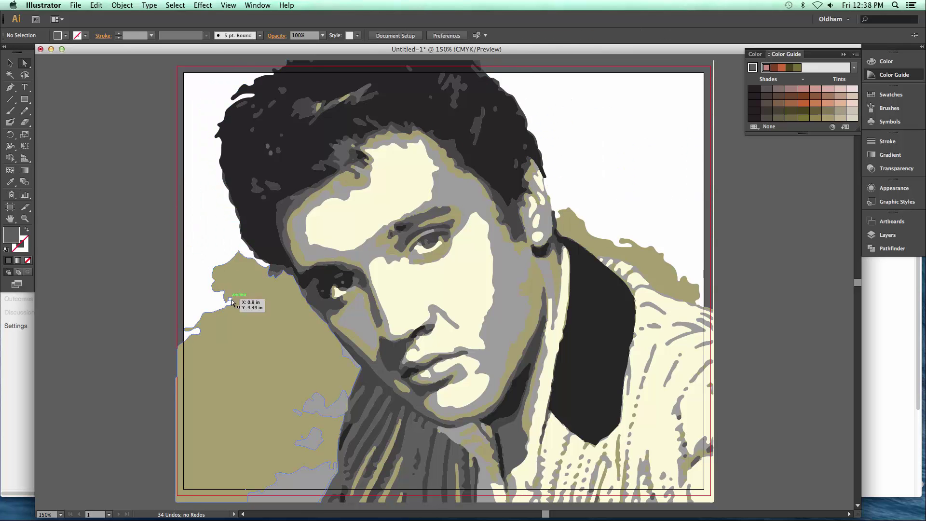
- Delete the large khaki background shape beside the face and the light gray patches near the dark sleeve
click(248, 316)
key(Delete)
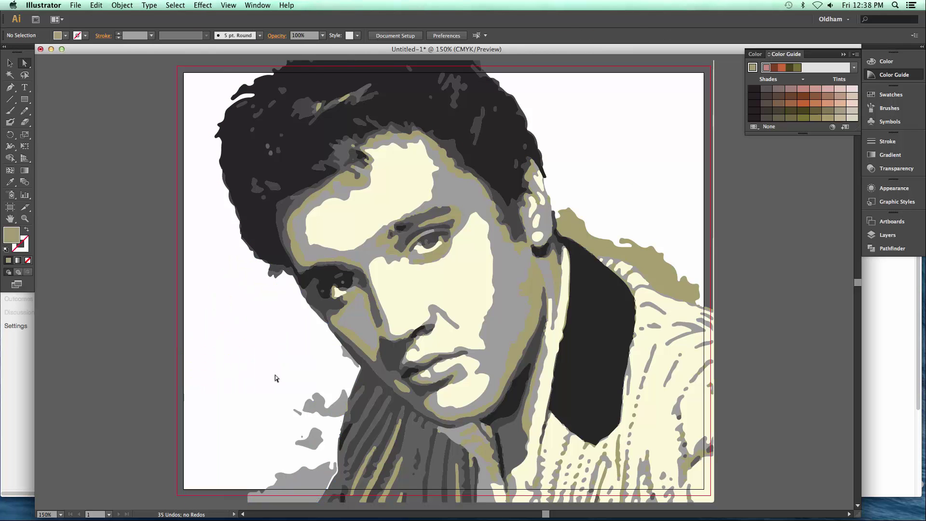
click(339, 408)
key(Delete)
click(315, 438)
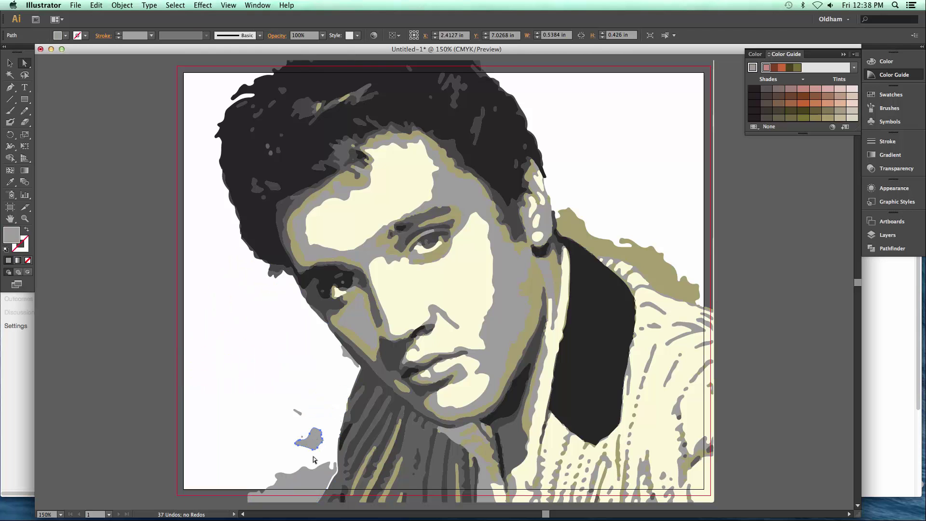
key(Delete)
click(309, 480)
key(Delete)
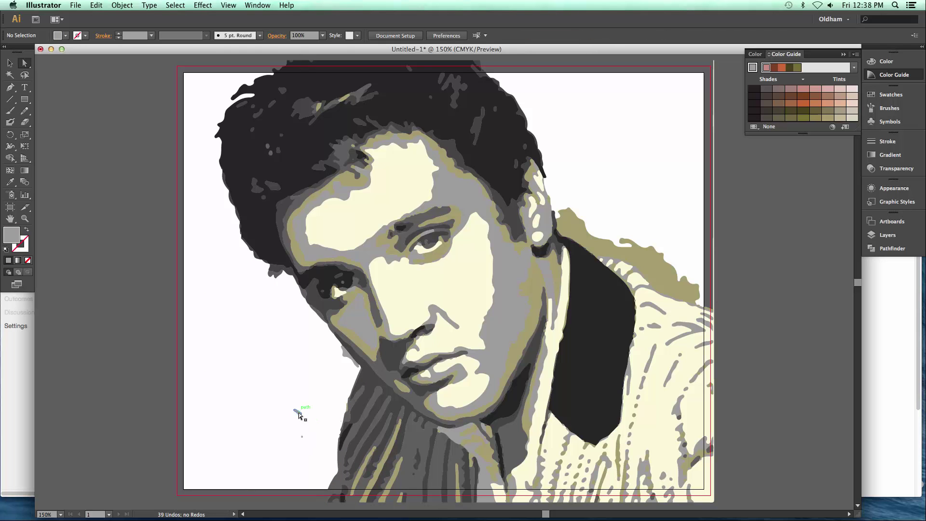
- Delete the leftover gray specks in the cleared background and the gray sliver along the jaw
click(299, 413)
key(Delete)
click(307, 441)
key(Delete)
click(345, 357)
key(Delete)
- Delete the stray gray bits below the hair near the temple and the khaki background shape behind the striped shoulder
click(277, 274)
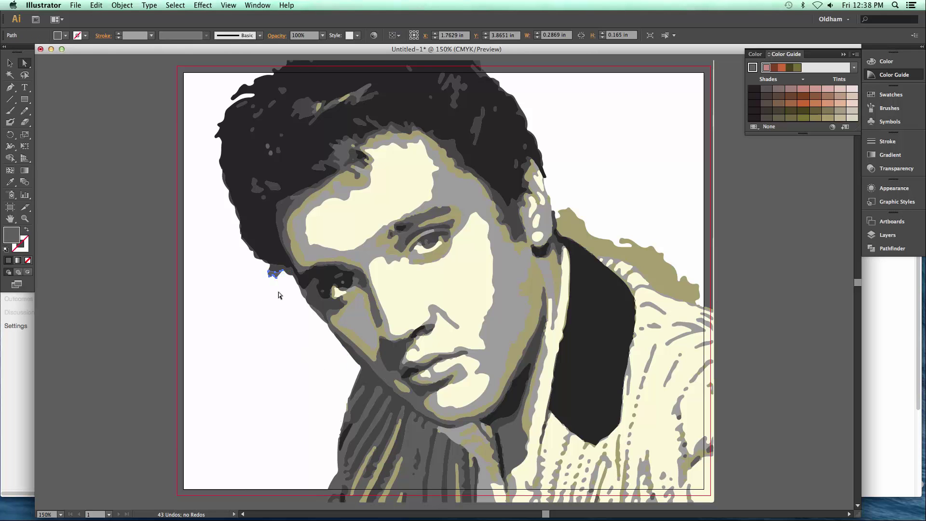
key(Delete)
click(279, 266)
key(Delete)
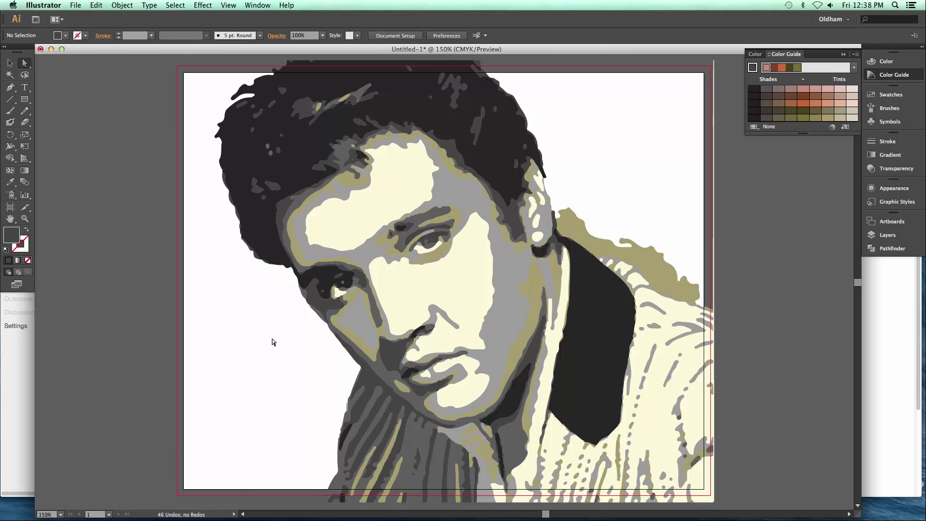
click(653, 260)
key(Delete)
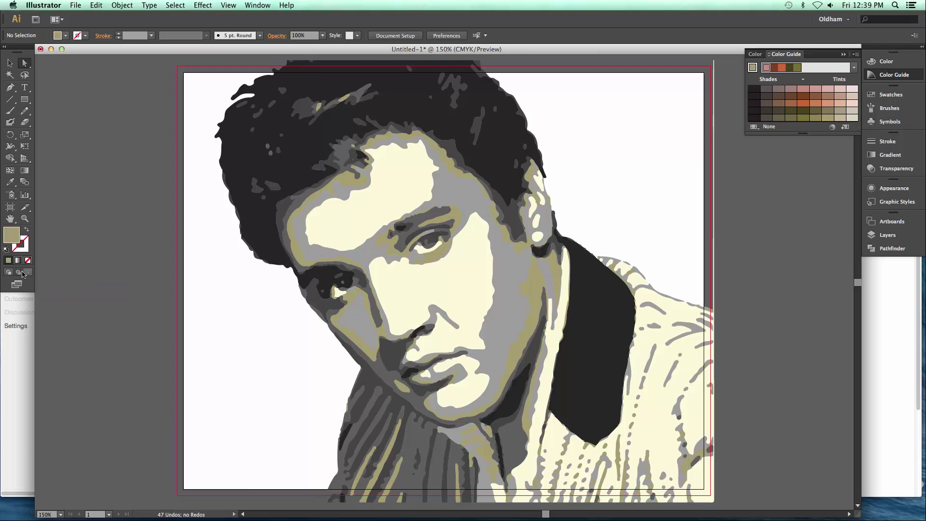
- Draw a peach rectangle about 10.24 by 8.26 in behind the portrait, covering the artboard out to its bleed
key(super+minus)
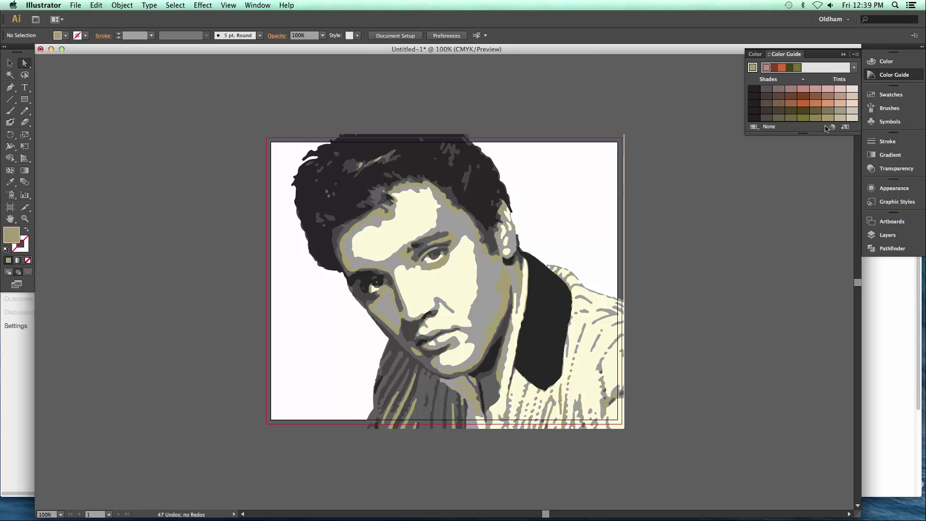
click(841, 104)
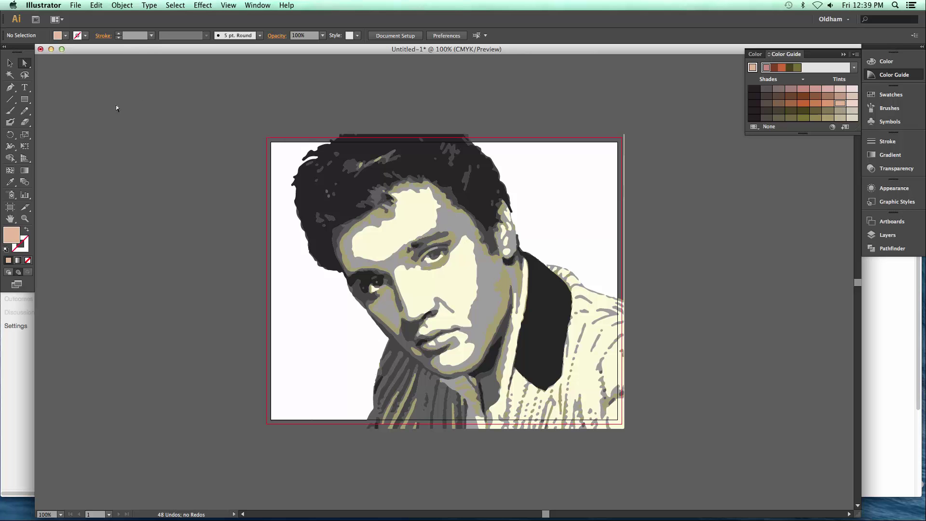
click(25, 99)
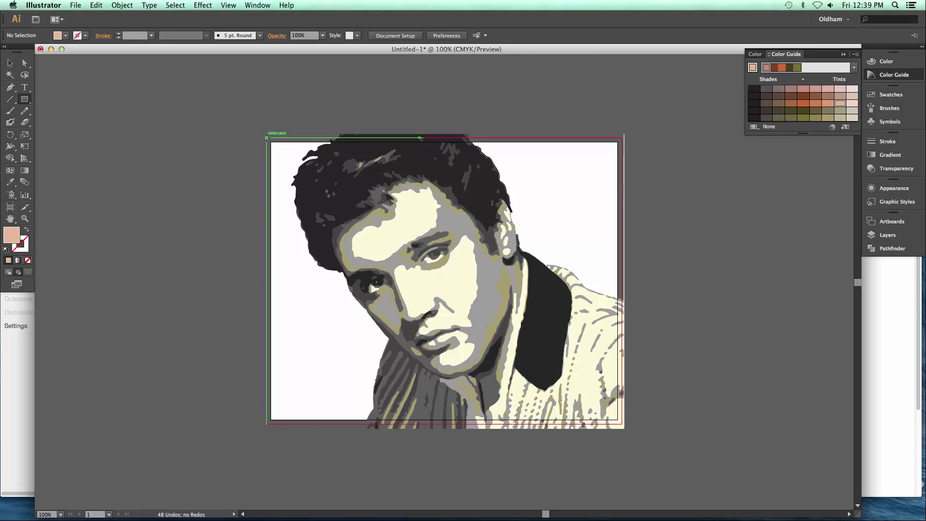
drag(266, 137, 629, 426)
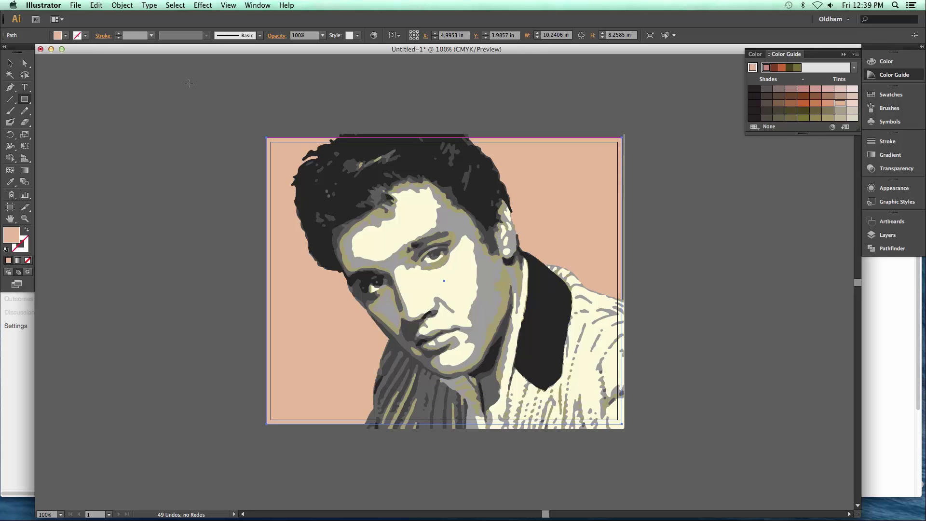
- Give the background rectangle a white-to-black linear gradient with a peach color stop at 25.35%
click(890, 154)
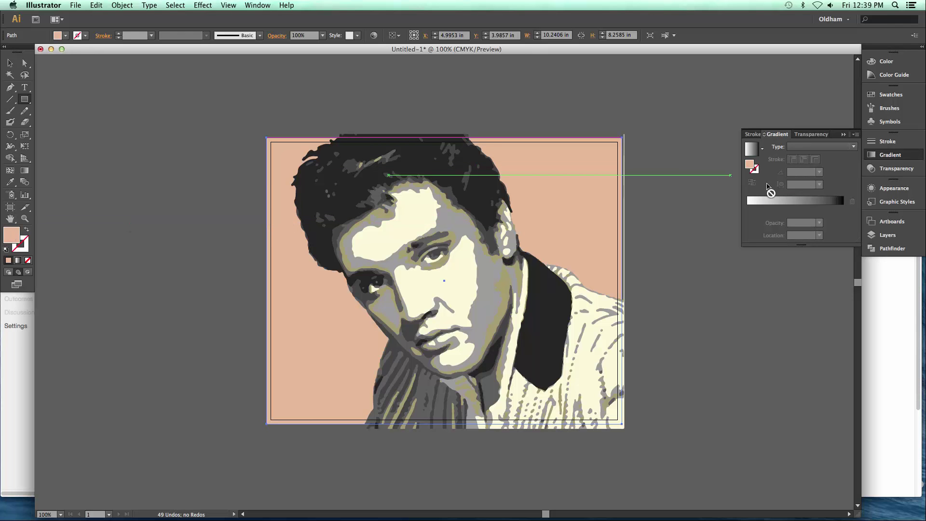
click(775, 205)
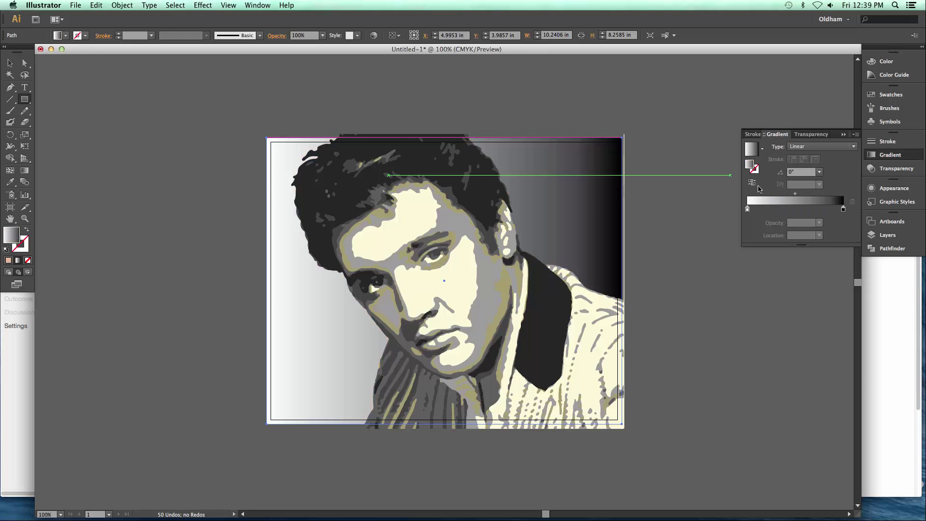
key(super+z)
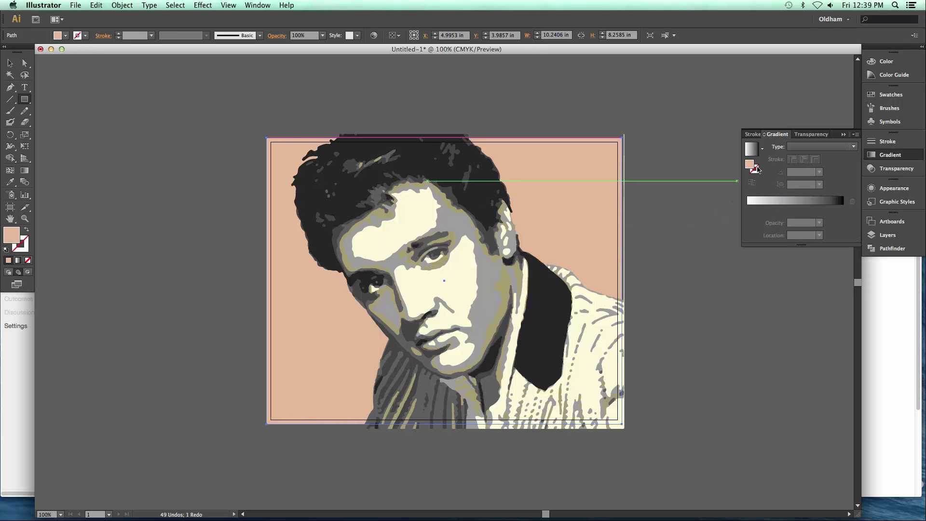
click(770, 203)
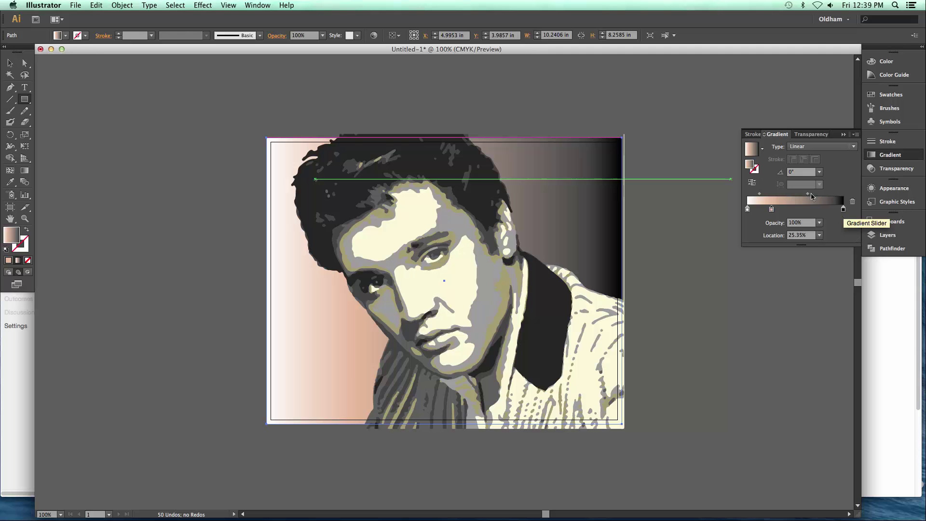
- Try a solid brown swatch fill on the background rectangle and undo it
click(65, 37)
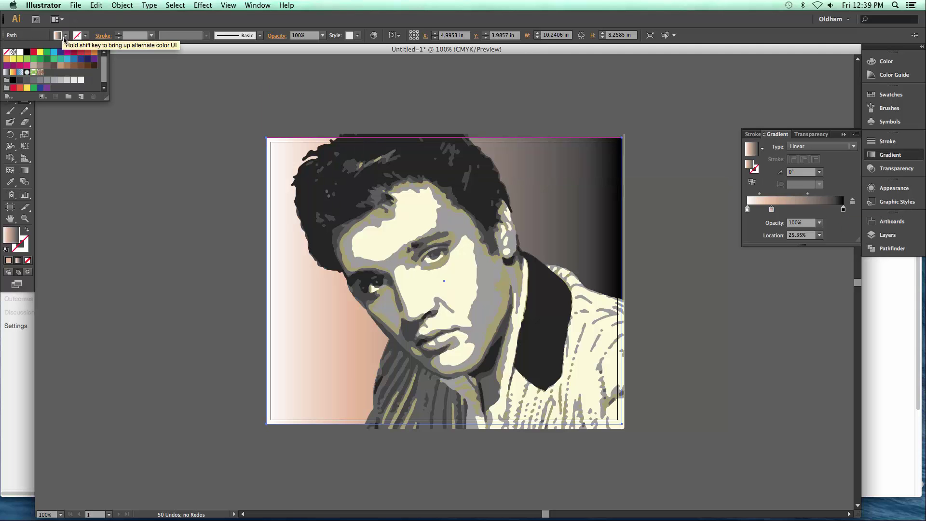
click(81, 66)
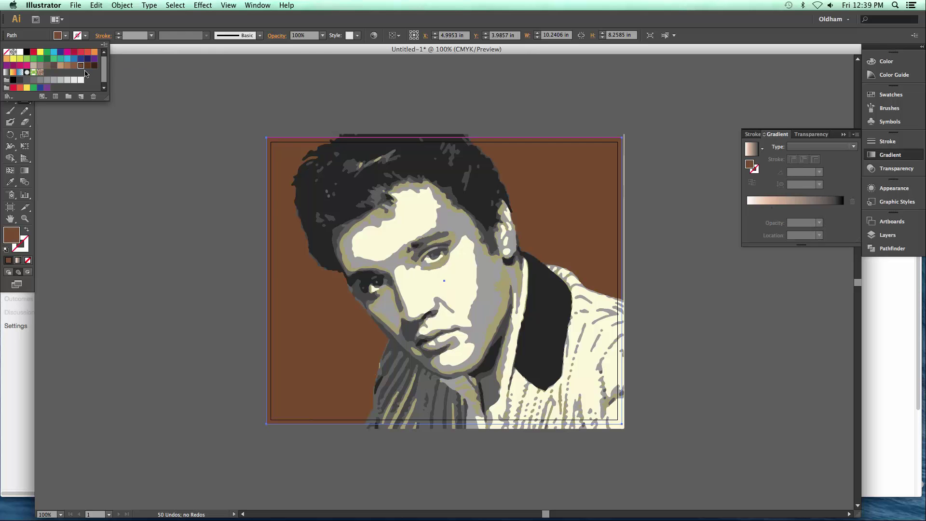
key(Escape)
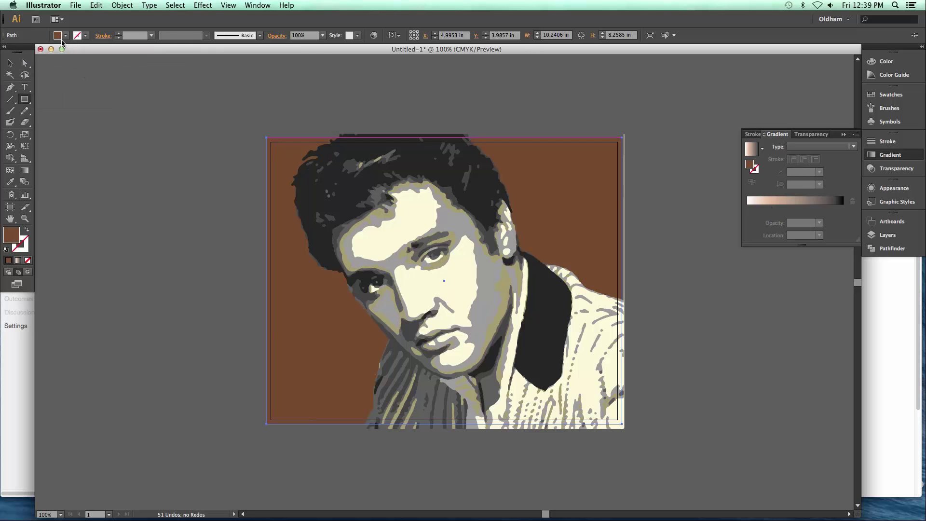
key(super+z)
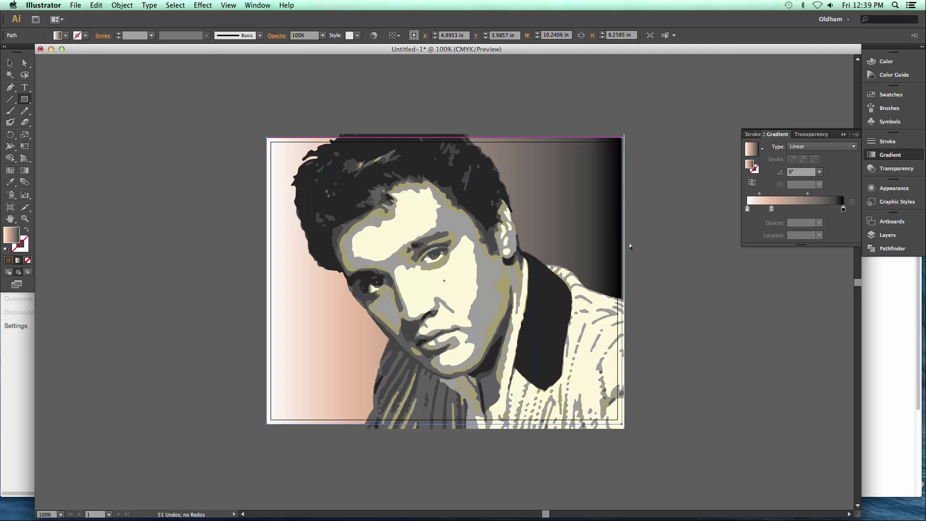
- Replace the gradient's black end stop with the brown swatch and set the gradient type to Radial
click(65, 36)
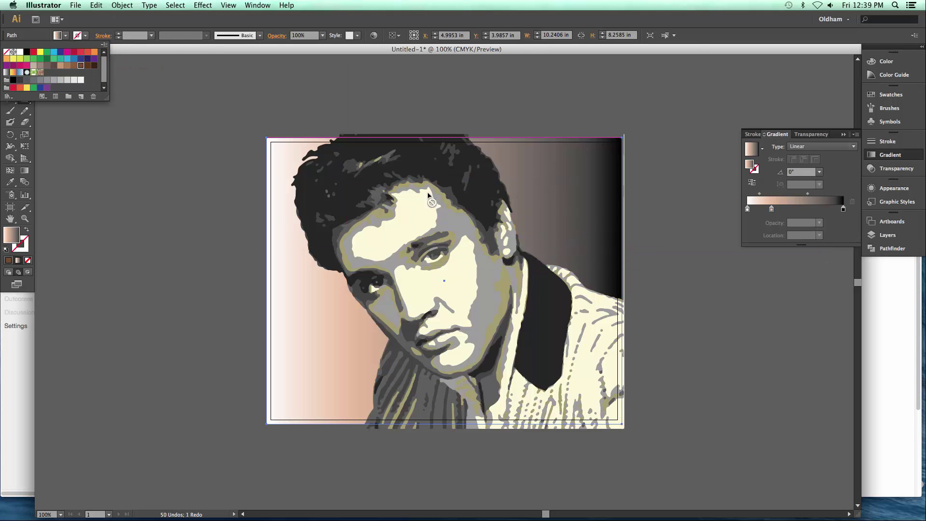
click(843, 209)
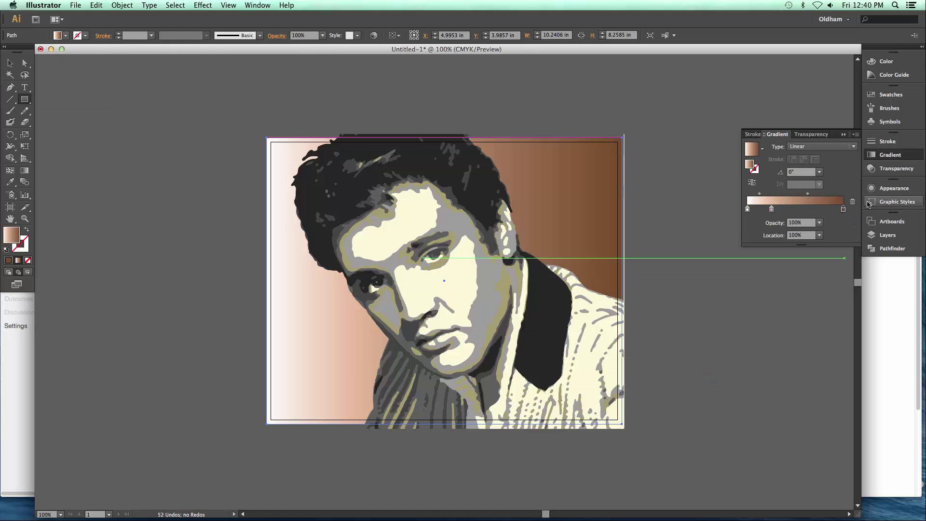
click(822, 146)
click(821, 168)
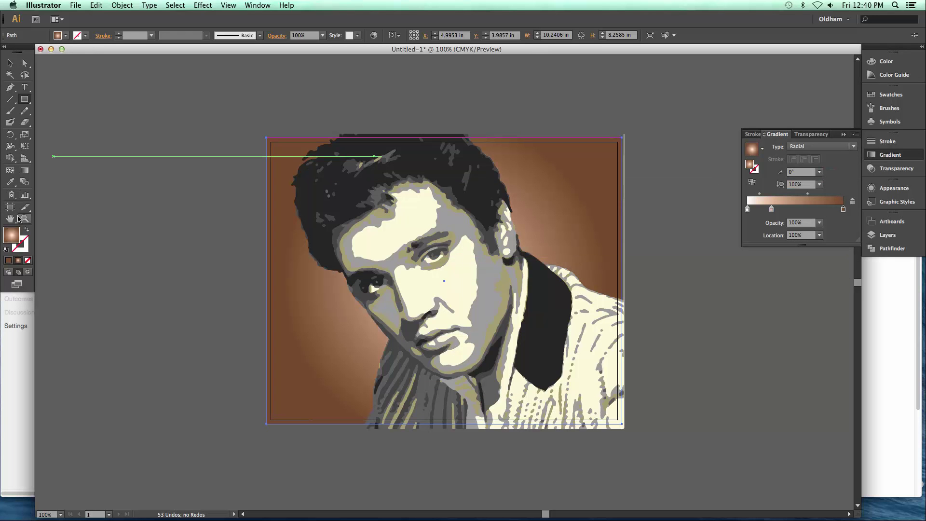
- Enlarge the background's radial gradient with the Gradient tool so its end reaches past the rectangle's edge, and deselect it
click(25, 172)
mouse_move(440, 280)
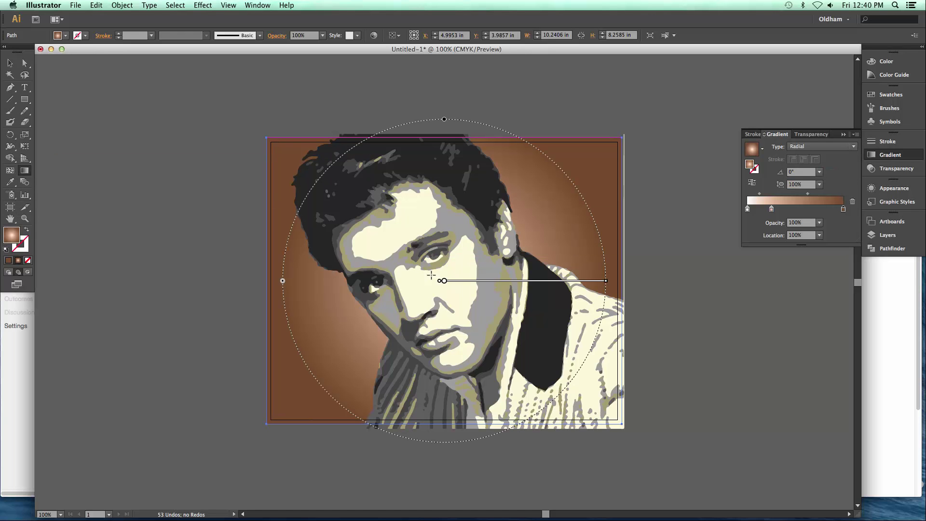
mouse_move(606, 283)
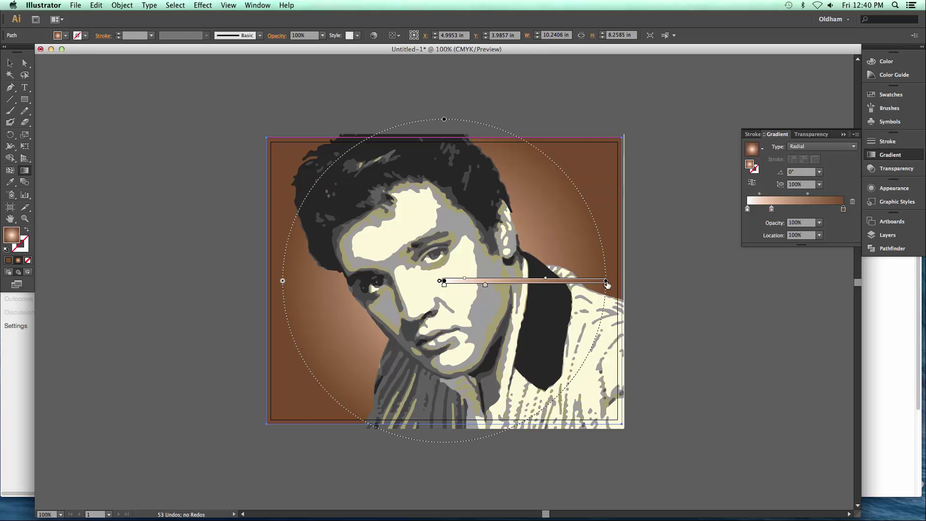
drag(606, 284, 643, 282)
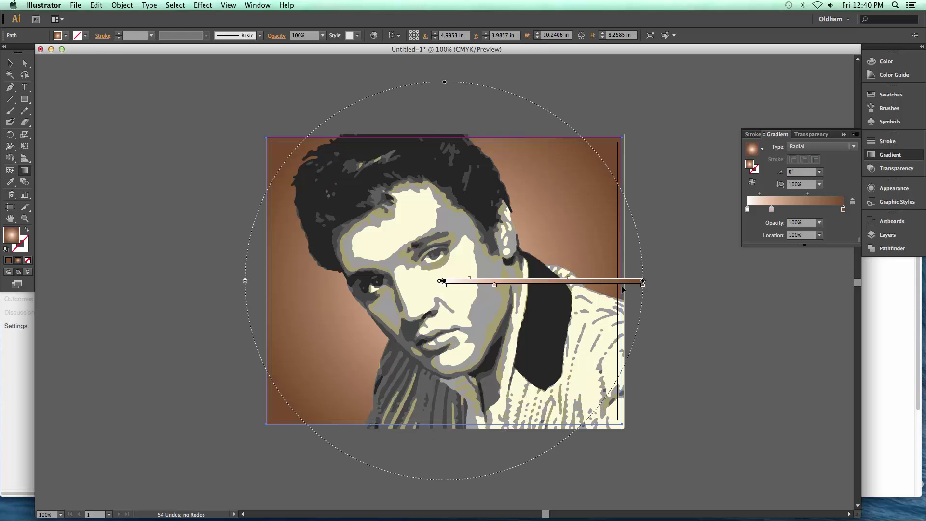
mouse_move(444, 283)
drag(644, 283, 660, 281)
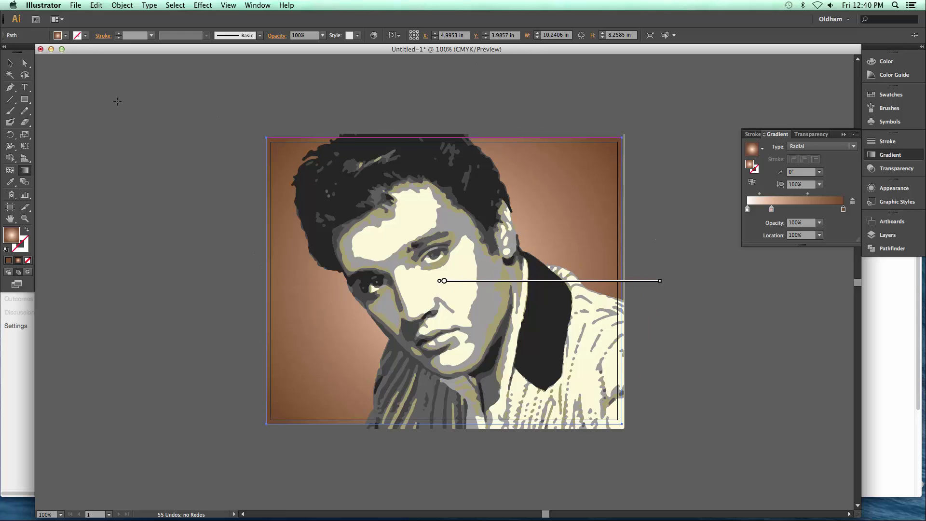
key(v)
click(148, 209)
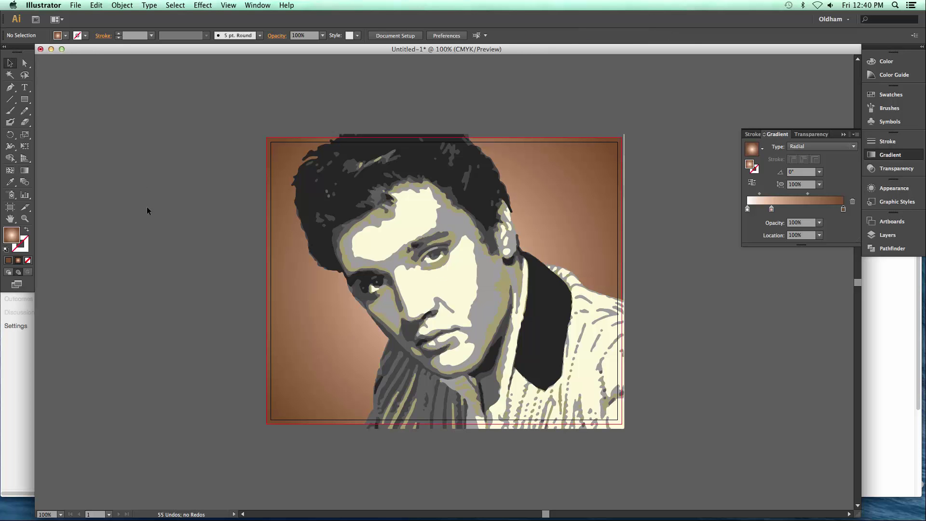
- Select the large cream shape on the cheek and nose within the portrait and smooth its jagged edges by retracing them
key(super+equal)
key(super+equal)
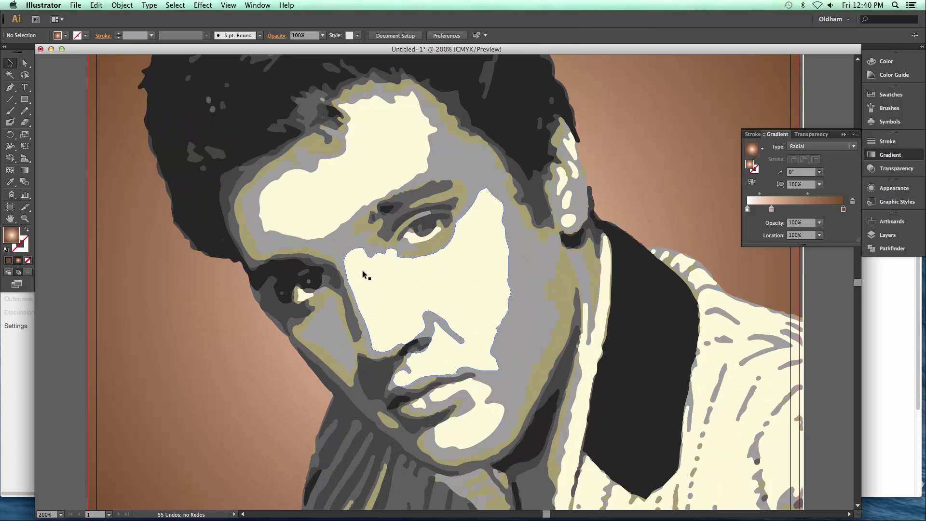
click(480, 268)
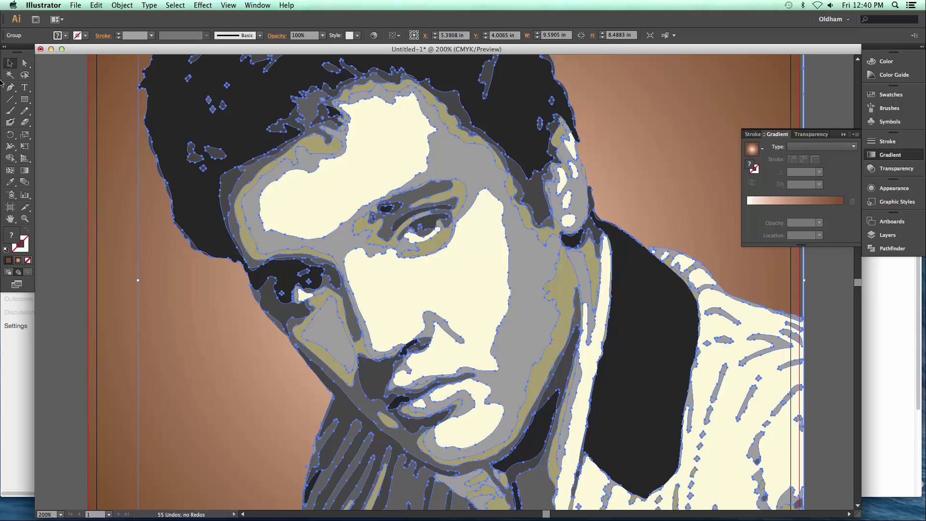
click(24, 62)
click(610, 175)
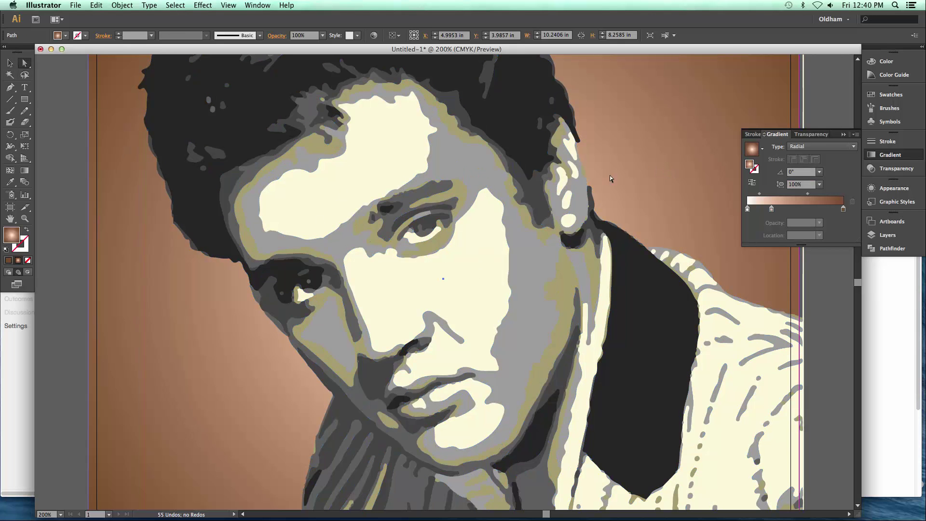
click(480, 308)
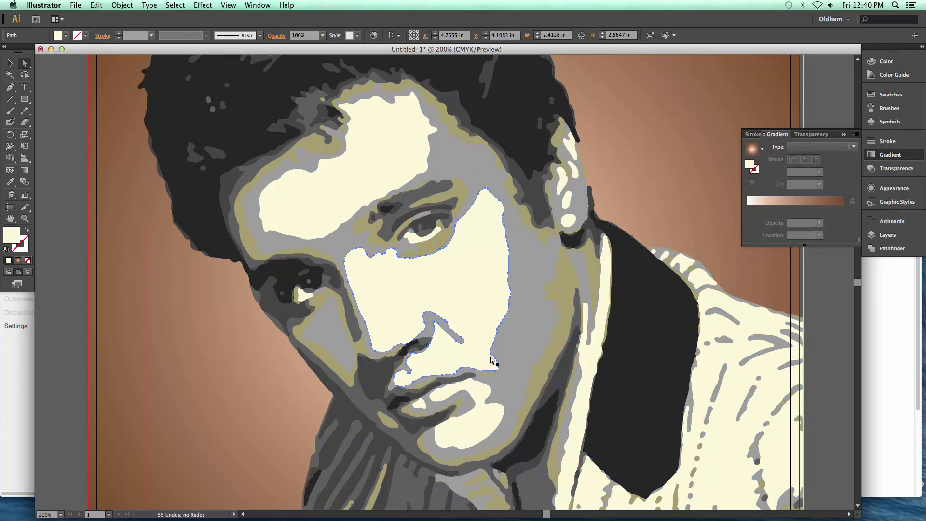
drag(24, 115, 62, 110)
mouse_move(502, 210)
mouse_down()
mouse_move(508, 288)
mouse_move(497, 343)
mouse_up()
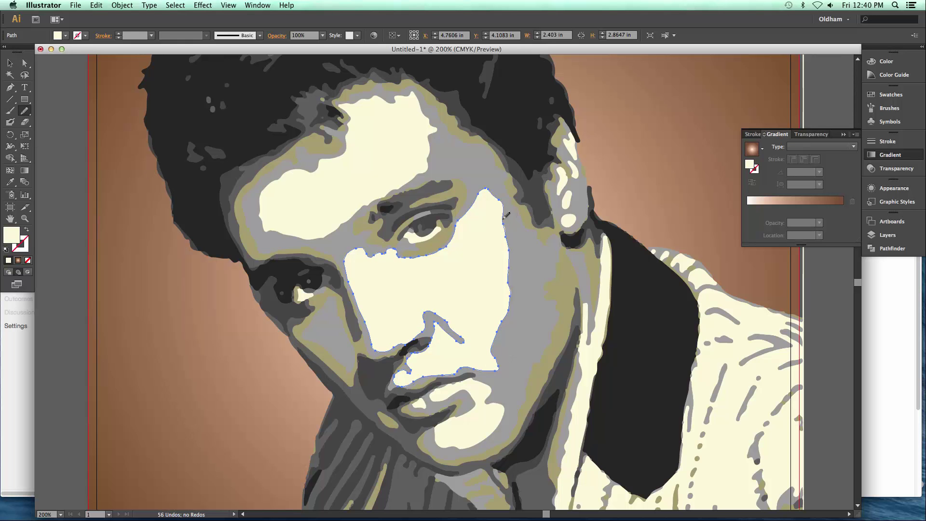
drag(506, 216, 501, 345)
drag(512, 239, 497, 343)
mouse_move(377, 261)
mouse_down()
mouse_move(447, 247)
mouse_move(486, 190)
mouse_up()
- Undo a trial move of the cream cheek shape and reshape its outer edge by adjusting individual anchor points
click(24, 63)
drag(494, 250, 488, 250)
key(super+z)
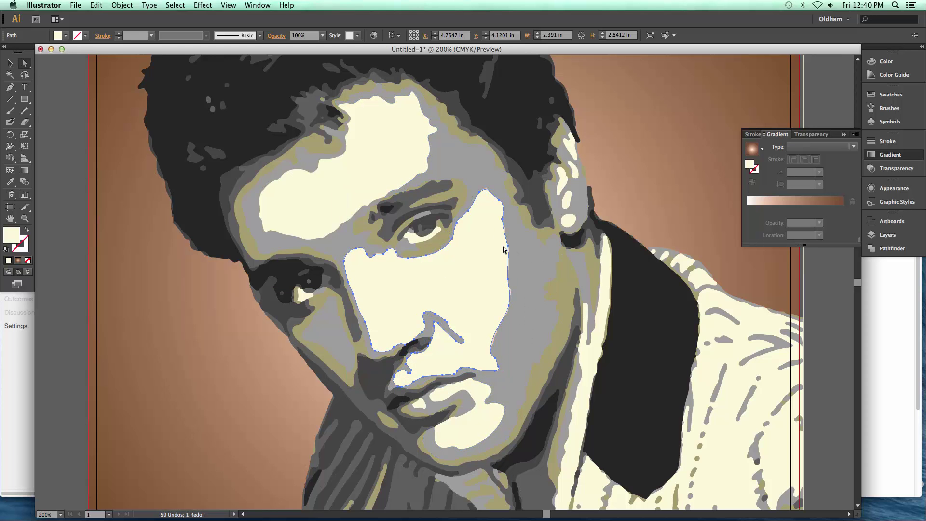
click(533, 258)
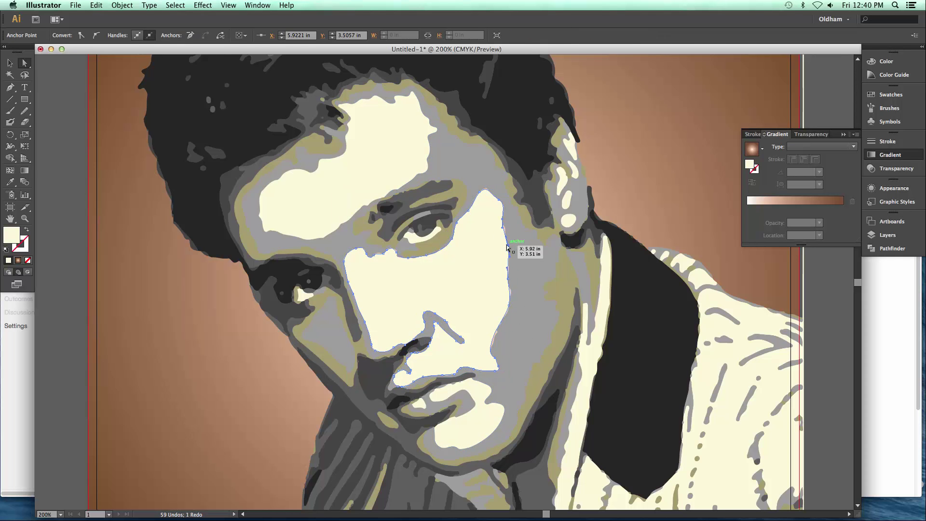
drag(510, 247, 506, 217)
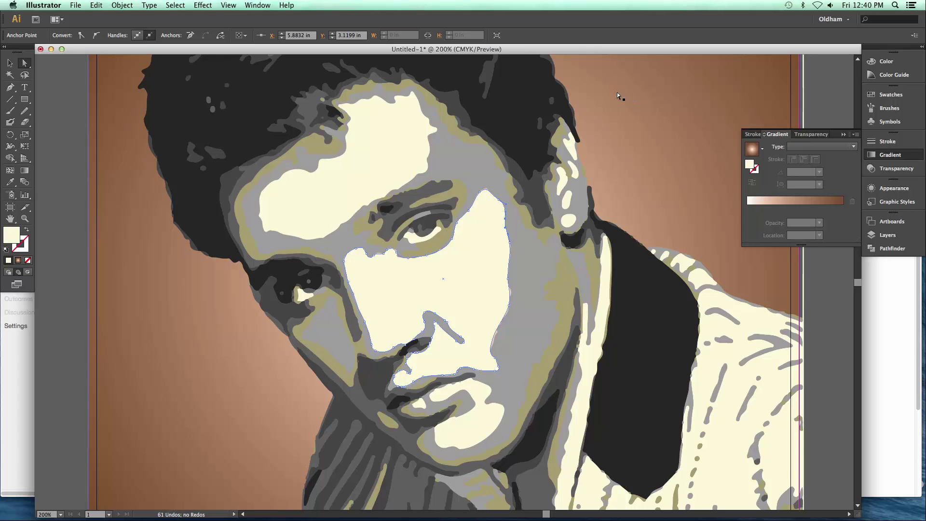
- Select all artwork and try simplifying its paths at 50% curve precision and a 0° angle threshold, with the preview on
key(super+equal)
key(super+minus)
key(super+minus)
key(super+minus)
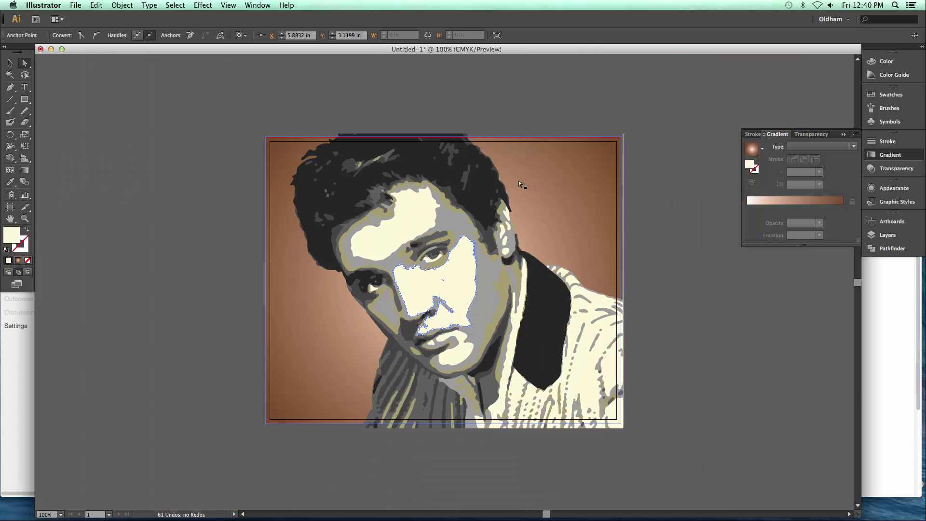
key(super+a)
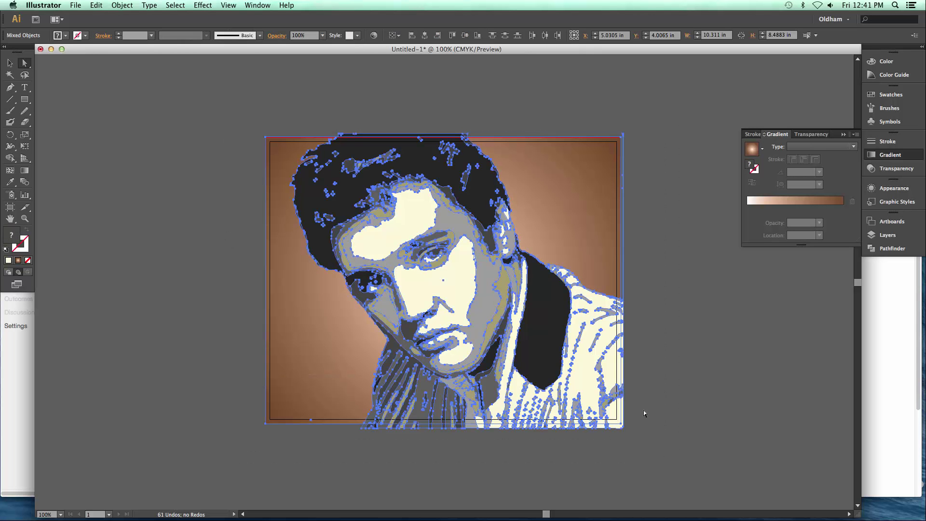
click(123, 5)
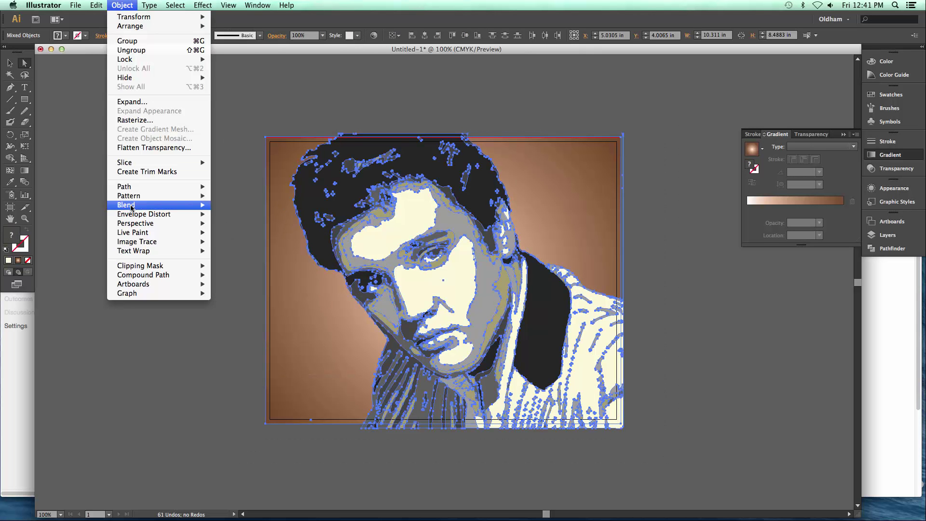
mouse_move(131, 192)
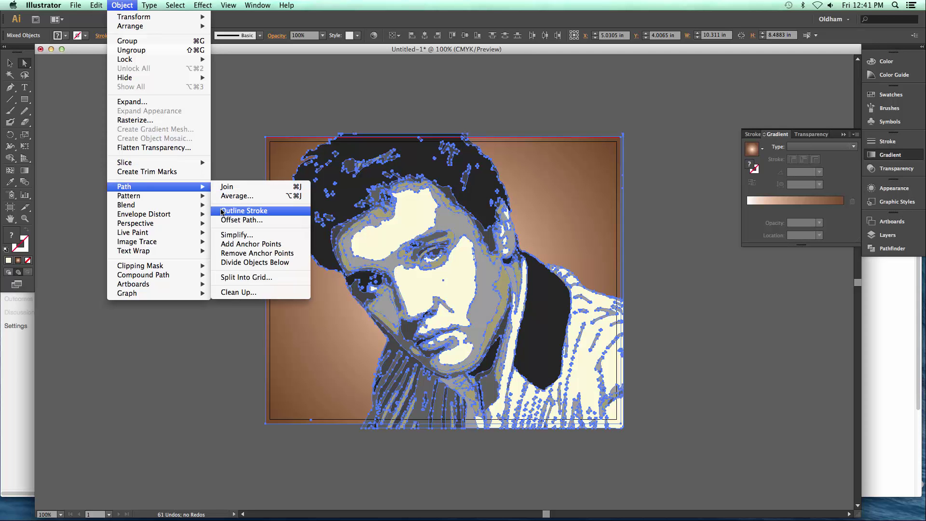
click(232, 234)
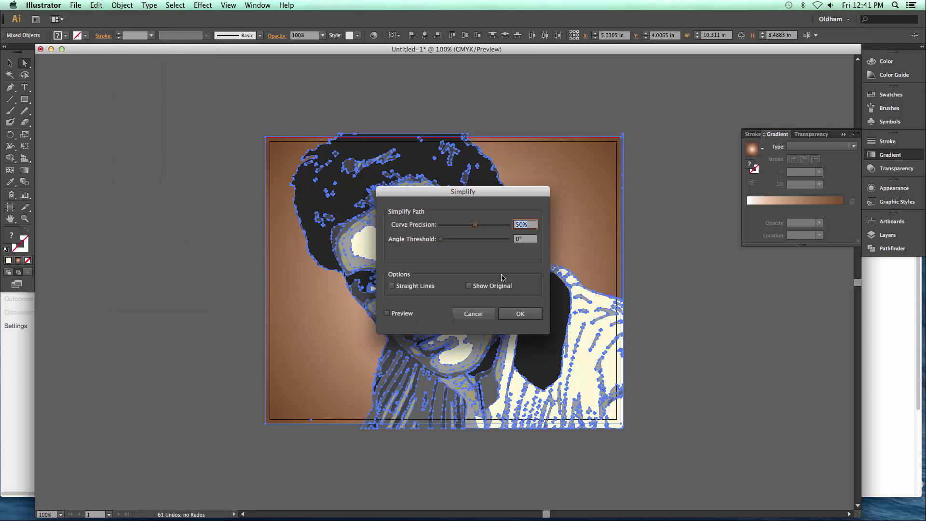
drag(500, 193, 181, 162)
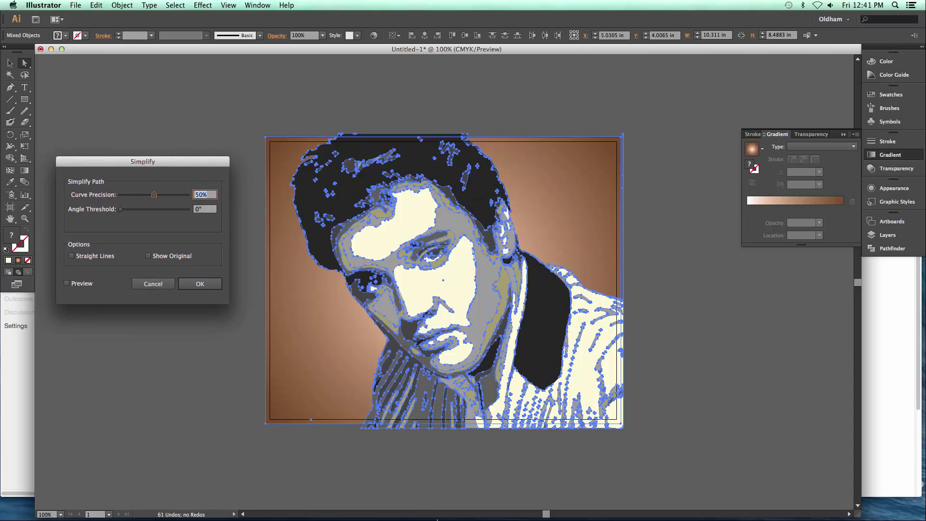
mouse_move(427, 516)
click(66, 284)
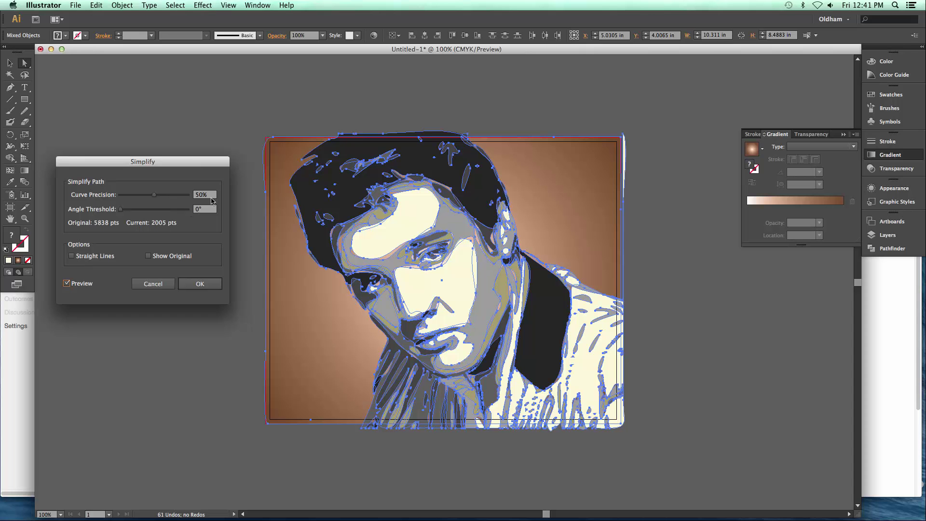
click(193, 283)
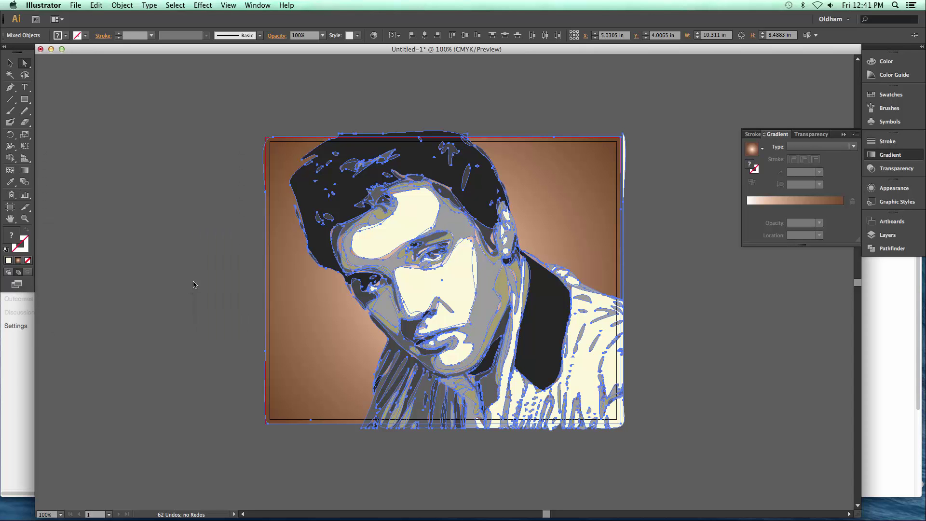
- Inspect the simplified portrait up close and undo the simplification
click(181, 237)
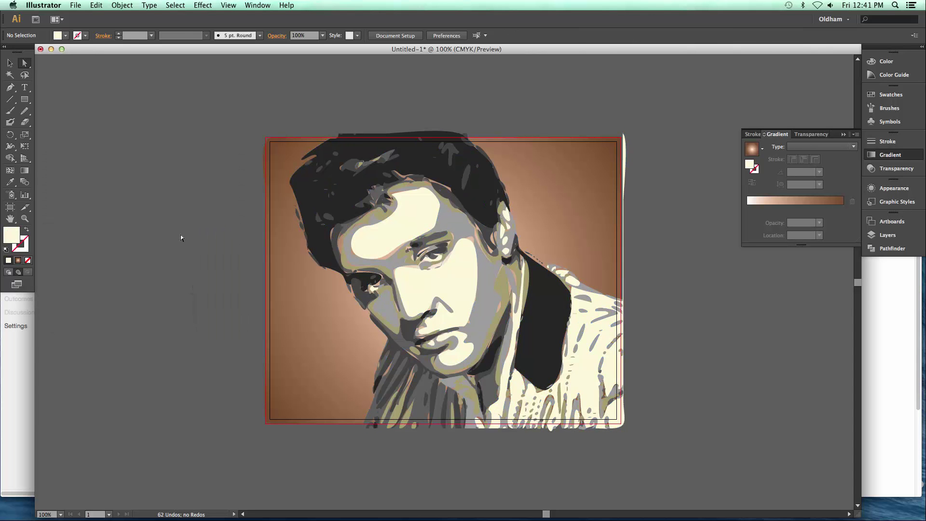
key(super+equal)
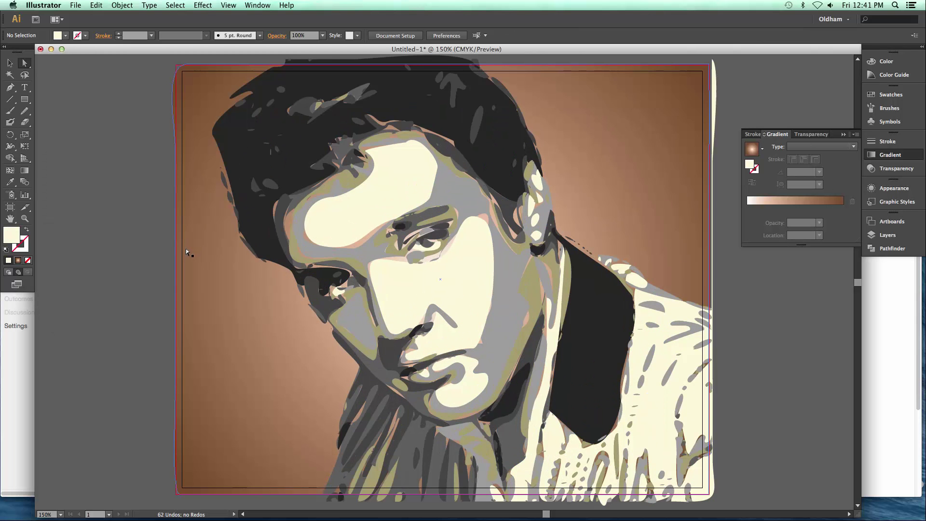
key(super+minus)
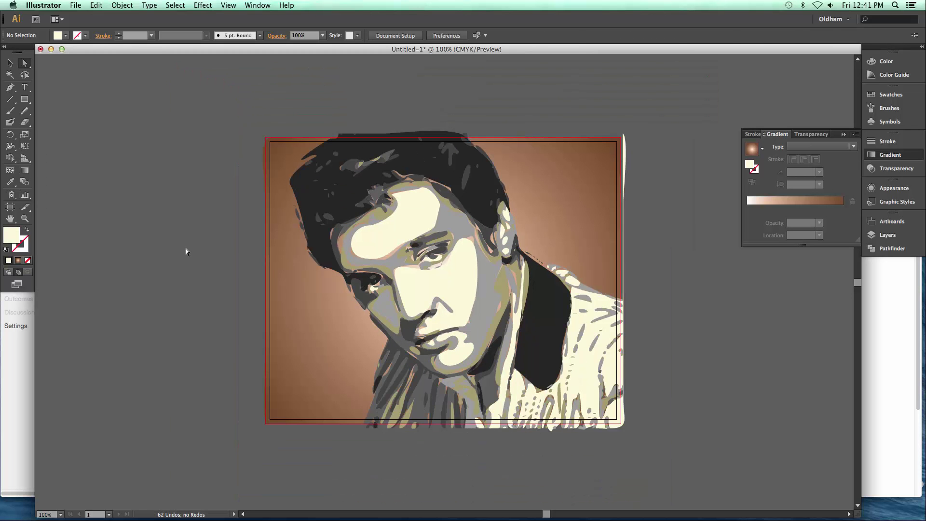
key(super+z)
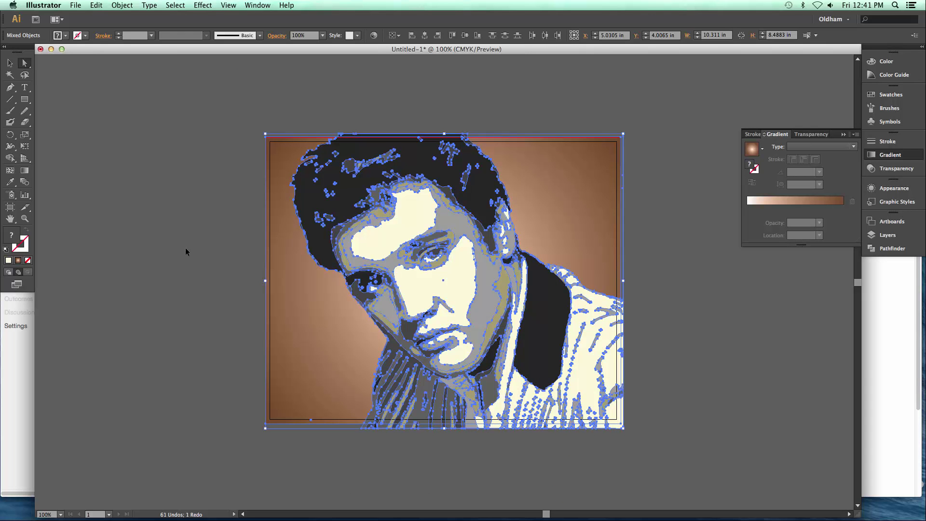
- Hide the selection edges, try simplifying all paths to straight lines with a 17° angle threshold, and undo it
key(super+h)
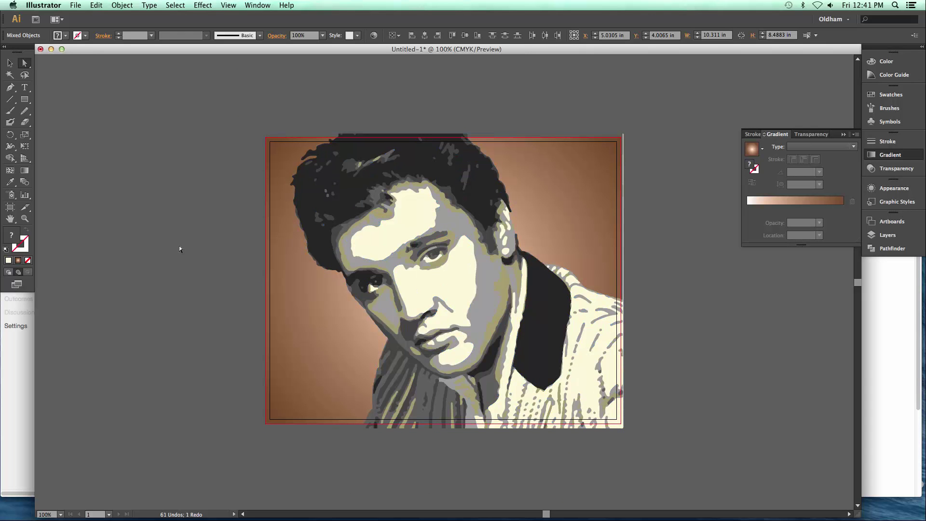
click(122, 5)
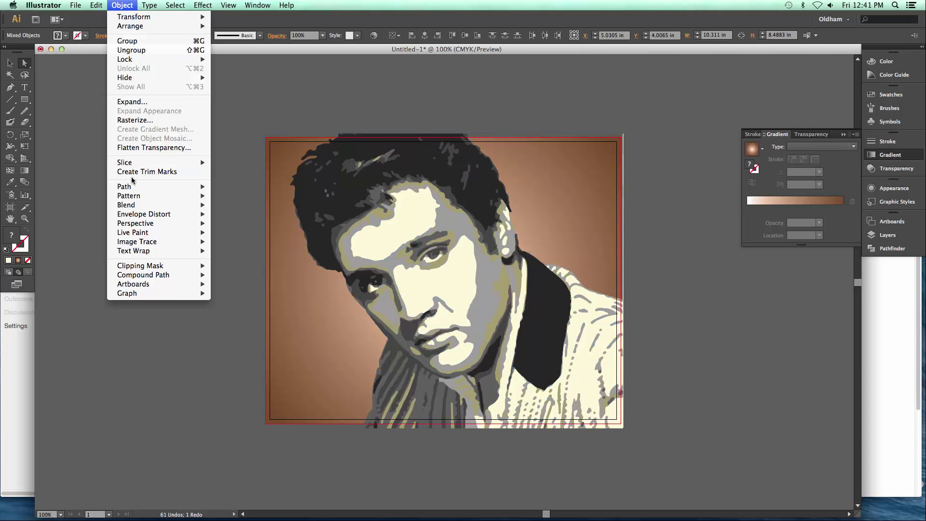
mouse_move(132, 186)
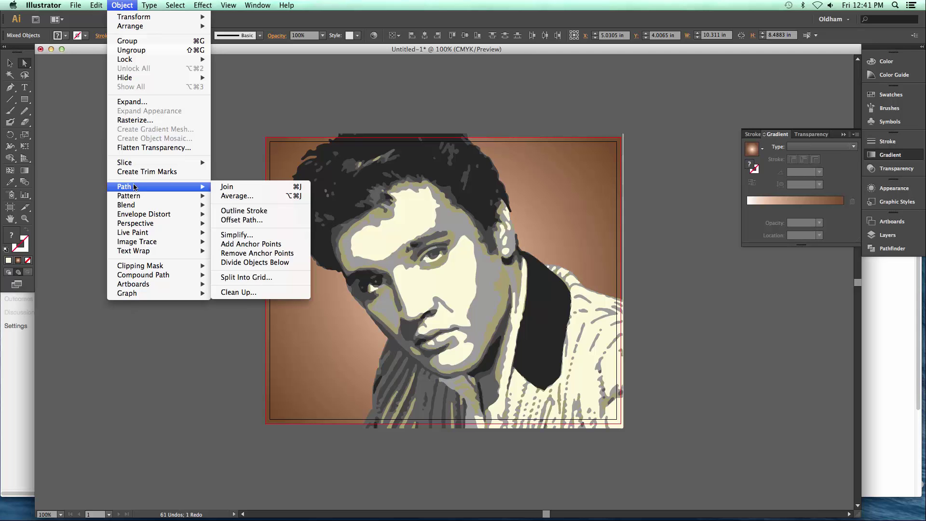
click(242, 237)
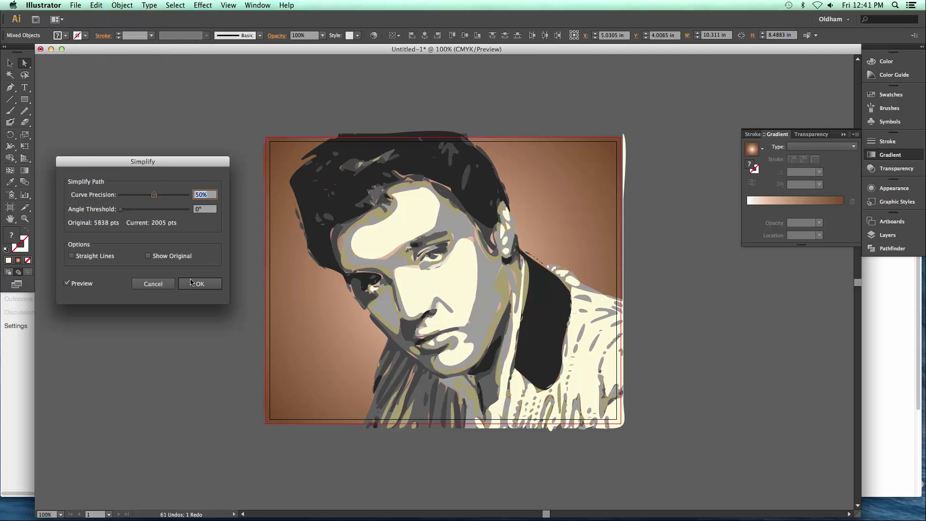
click(71, 256)
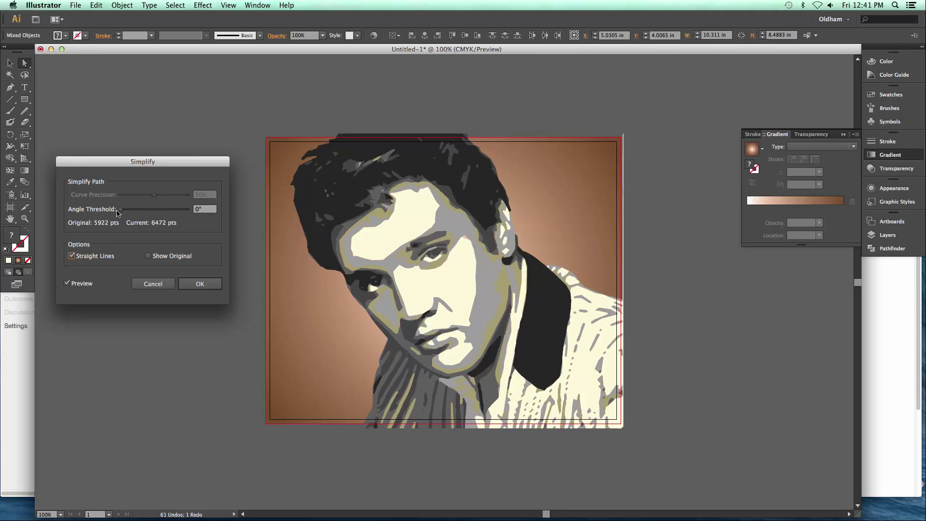
drag(120, 210, 134, 212)
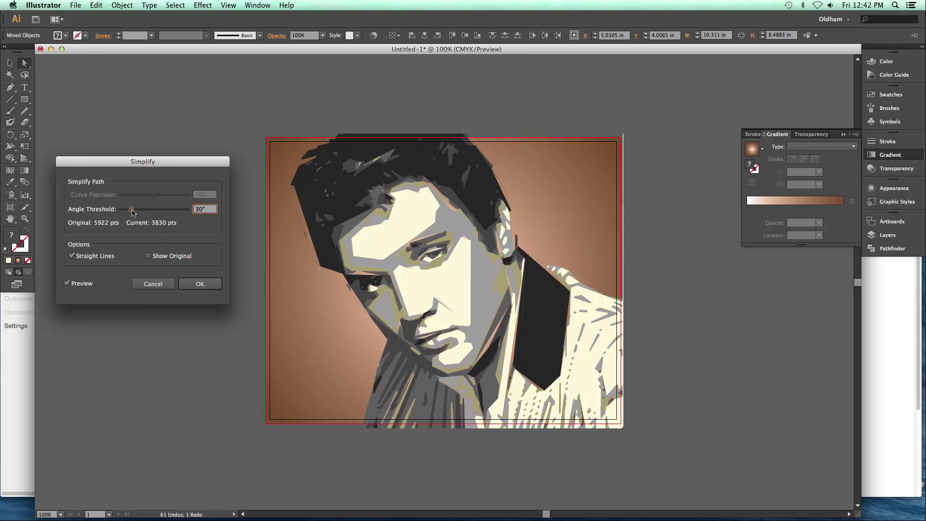
drag(132, 212, 131, 213)
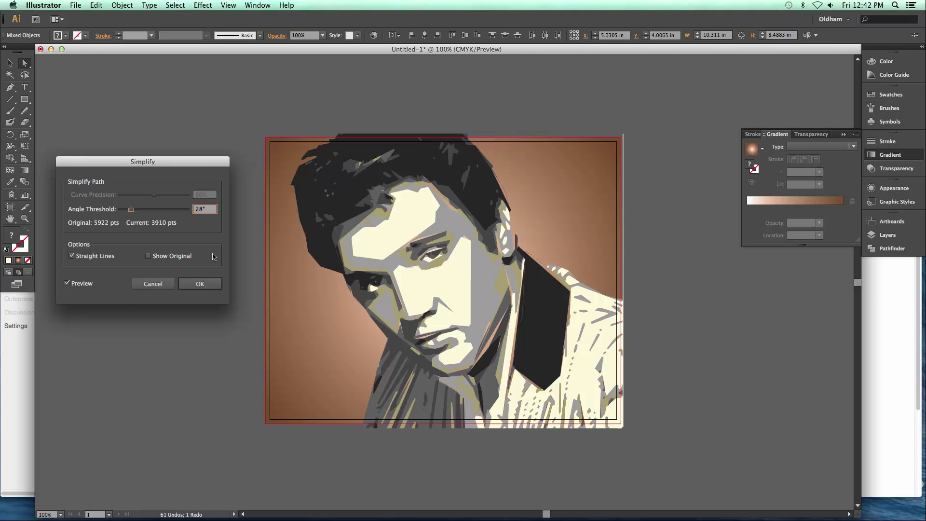
drag(131, 211, 128, 214)
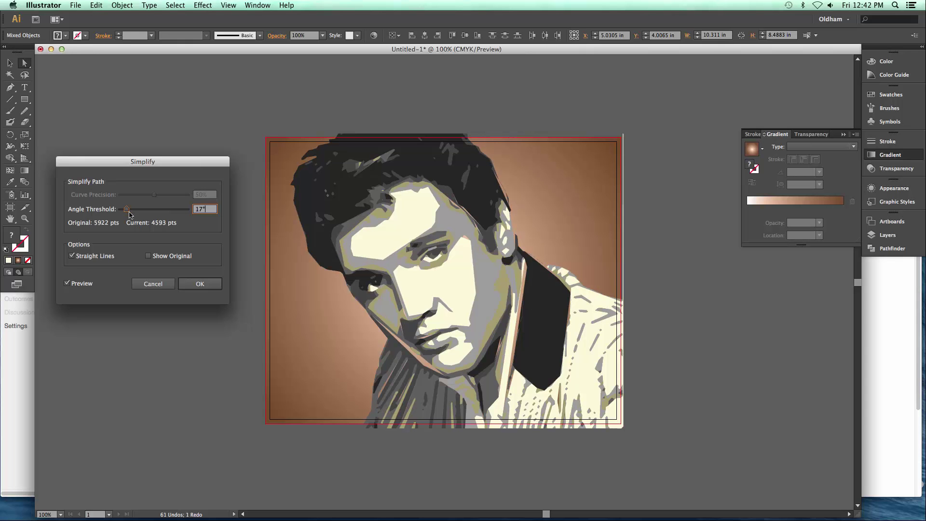
click(200, 283)
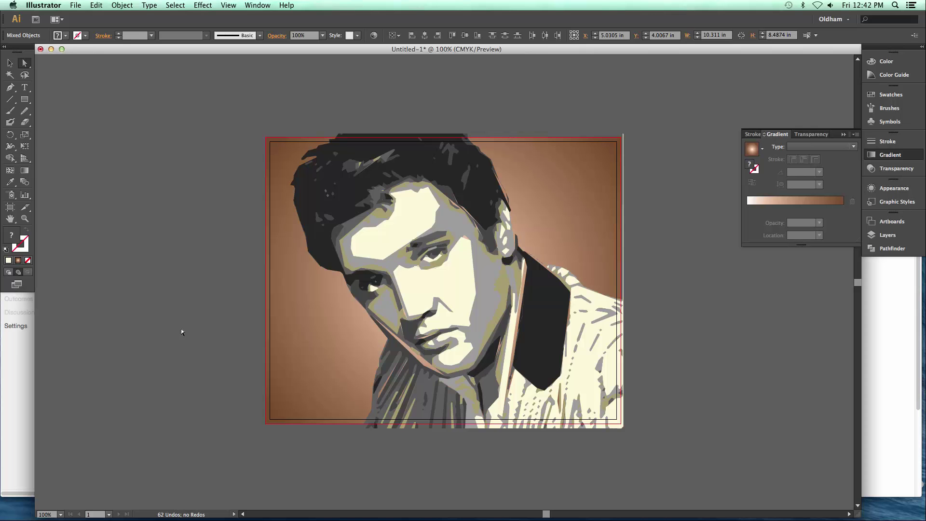
key(super+z)
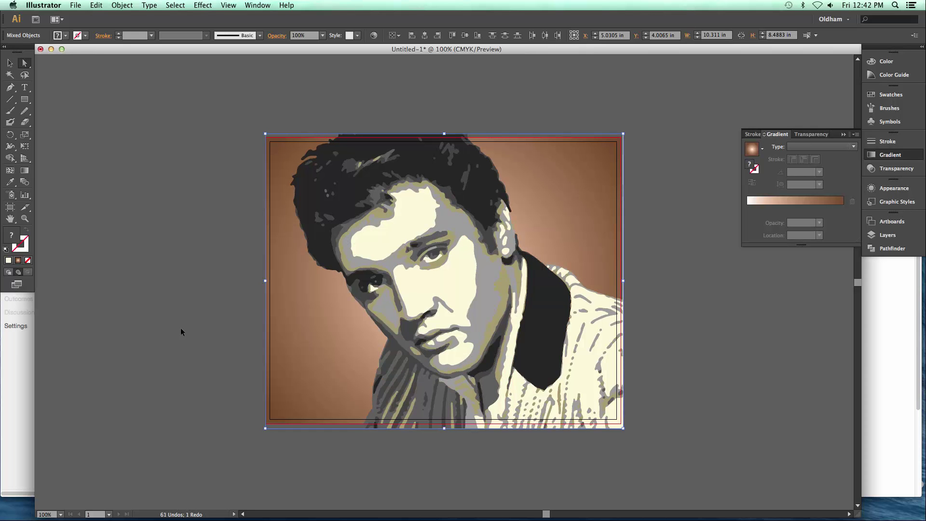
- Compare the portrait with and without the straight-line simplification, keep the simplified version, and deselect the artwork
key(super+shift+z)
key(super+z)
key(super+shift+z)
key(super+z)
key(super+shift+z)
key(super+h)
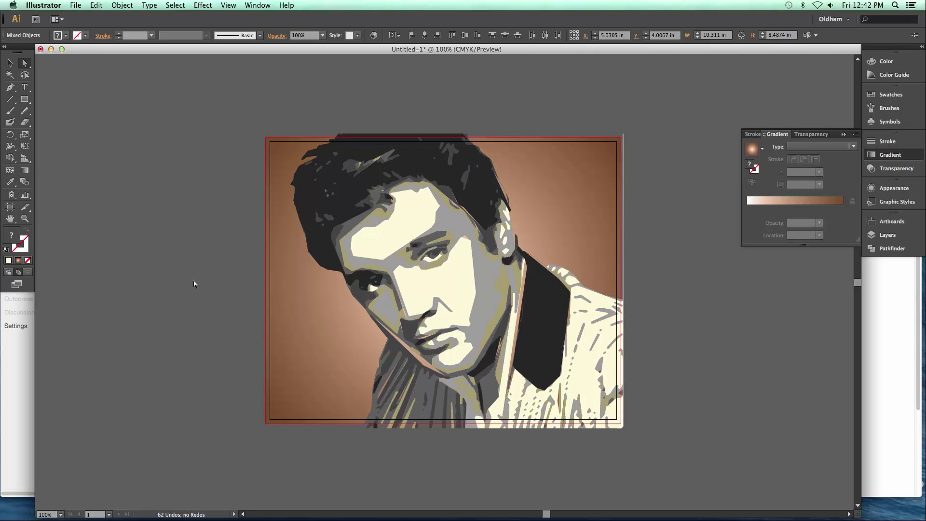
click(192, 284)
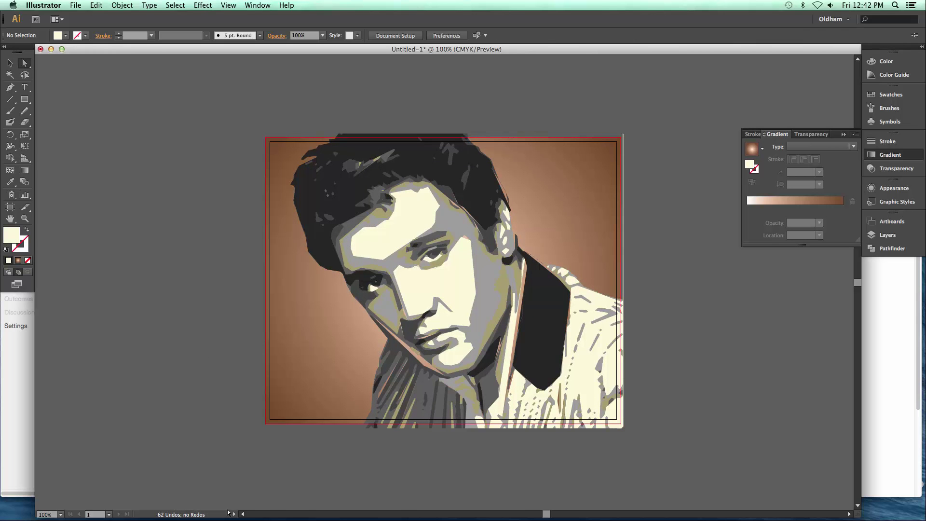
mouse_move(232, 515)
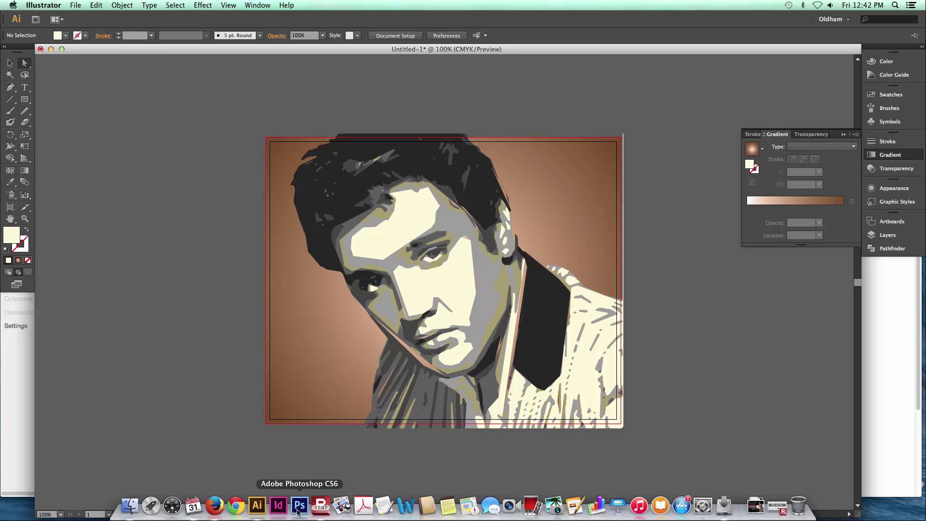
- Divide the artwork along a horizontal line about 9.9 in long on the bottom bleed edge and delete the overhang below it
click(9, 100)
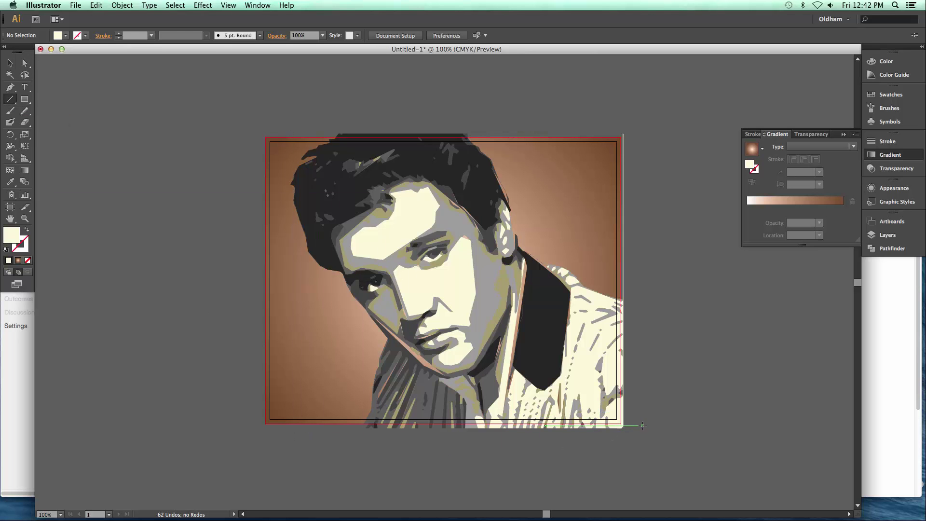
drag(646, 423, 302, 423)
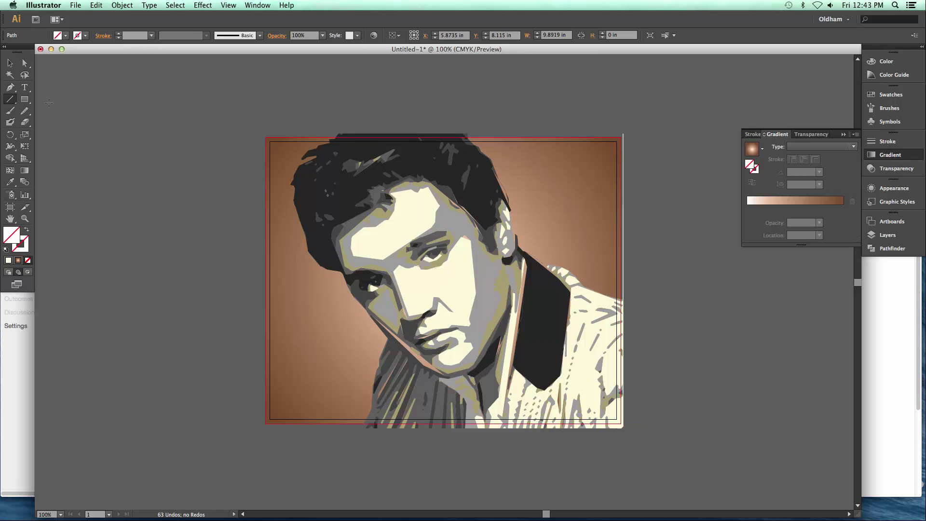
click(122, 6)
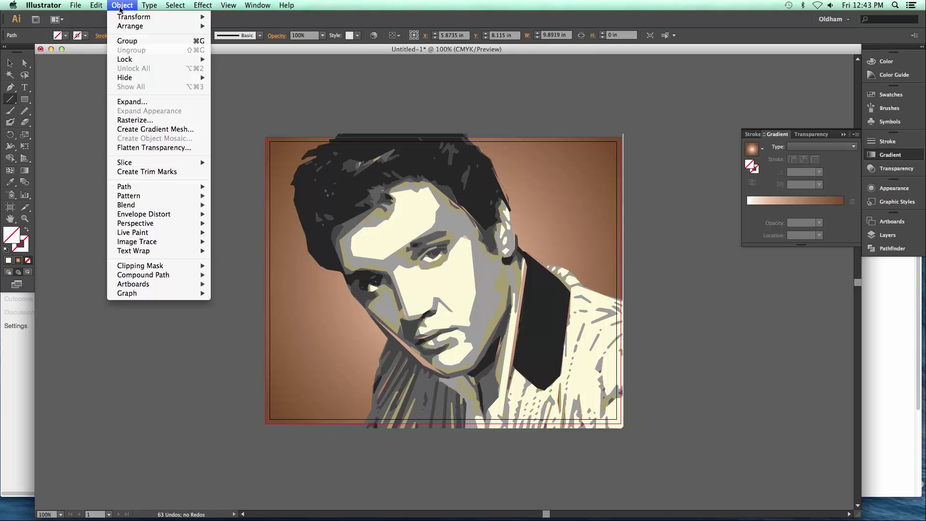
mouse_move(145, 187)
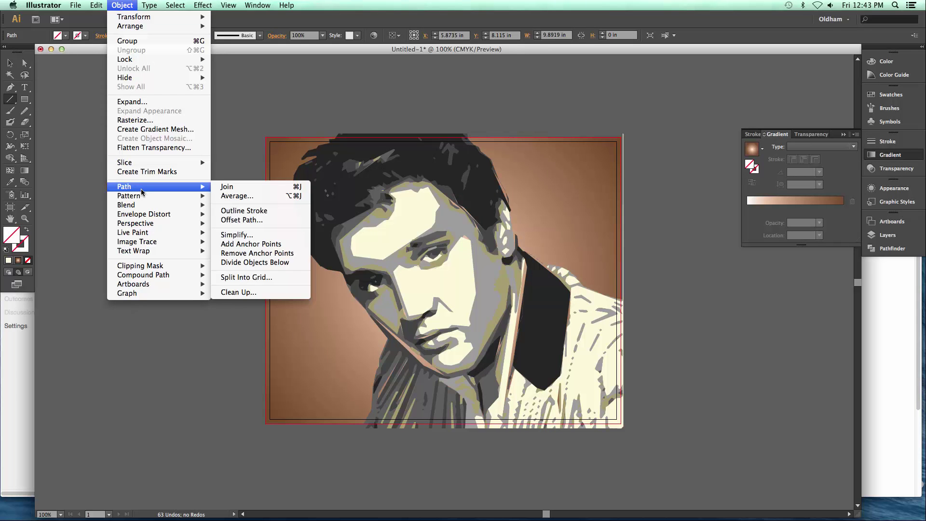
click(263, 263)
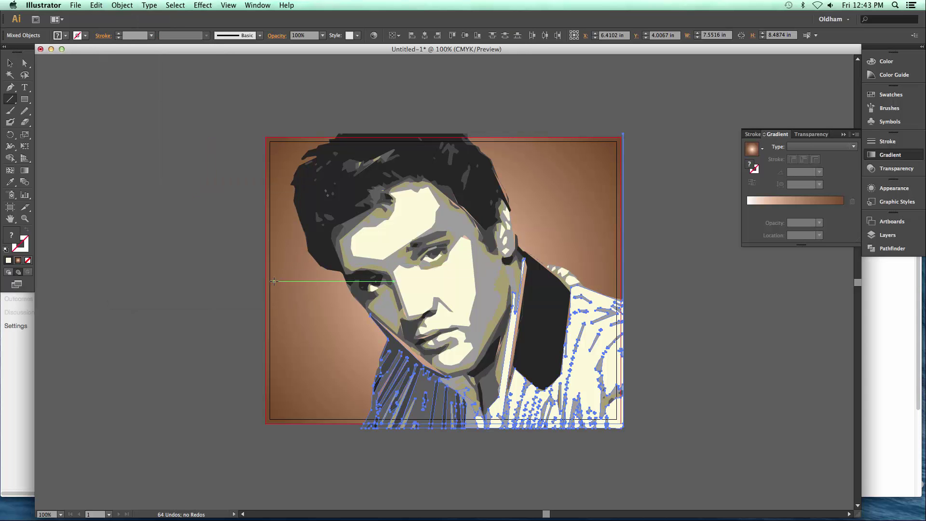
click(25, 62)
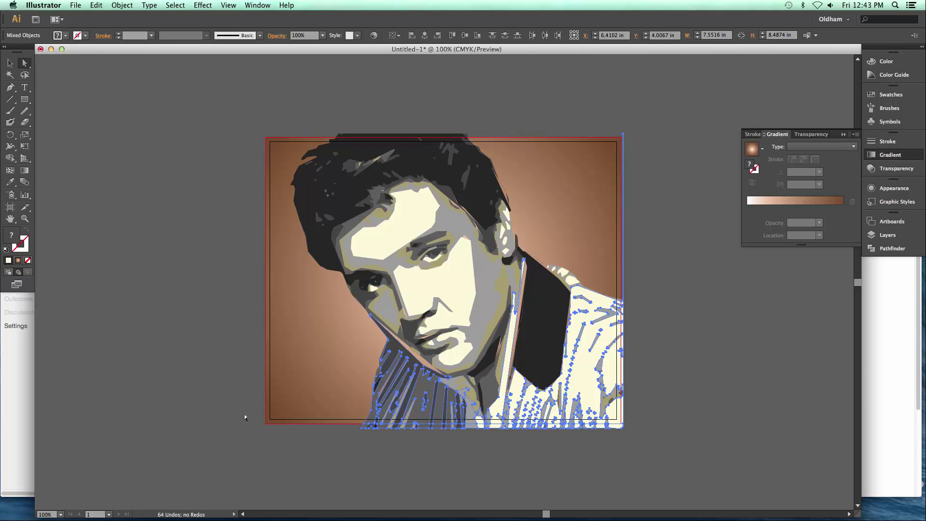
drag(643, 433, 646, 425)
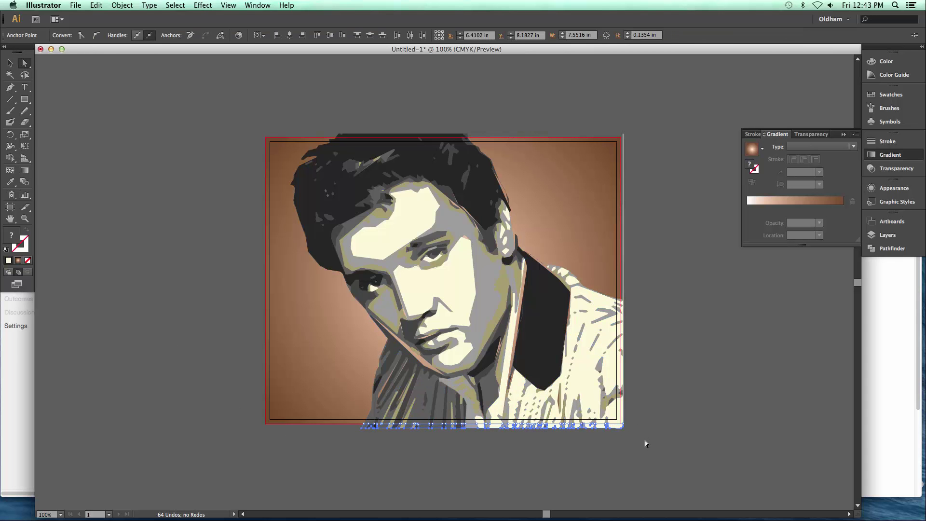
key(Delete)
click(621, 464)
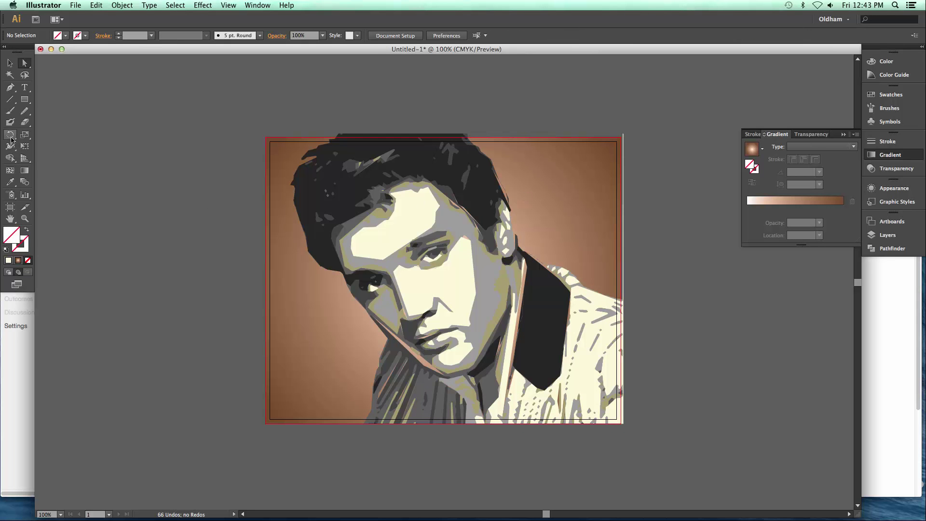
- Divide the shirt and background along a vertical line about 10 in long on the right bleed edge and delete the overhang beyond it
click(10, 99)
mouse_move(621, 126)
mouse_down()
mouse_move(621, 352)
mouse_move(623, 241)
mouse_move(641, 474)
mouse_move(621, 473)
mouse_up()
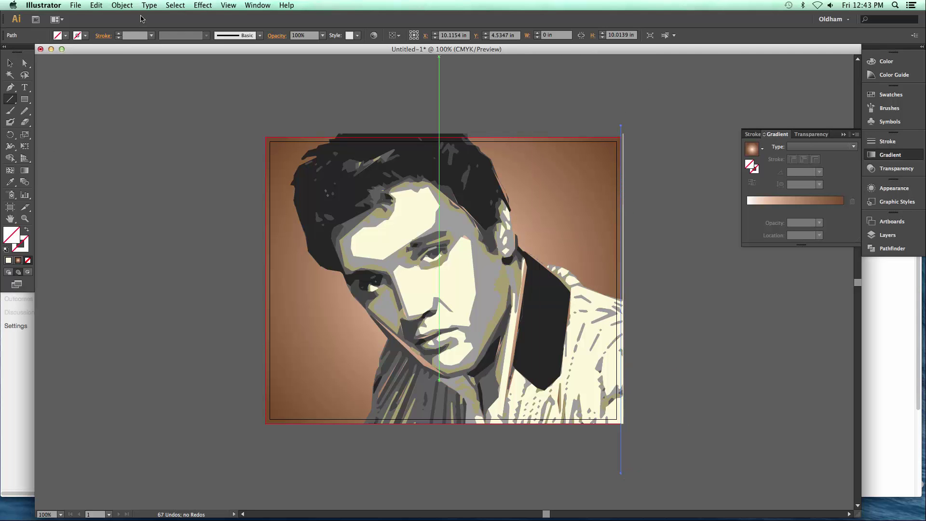
click(121, 6)
mouse_move(130, 188)
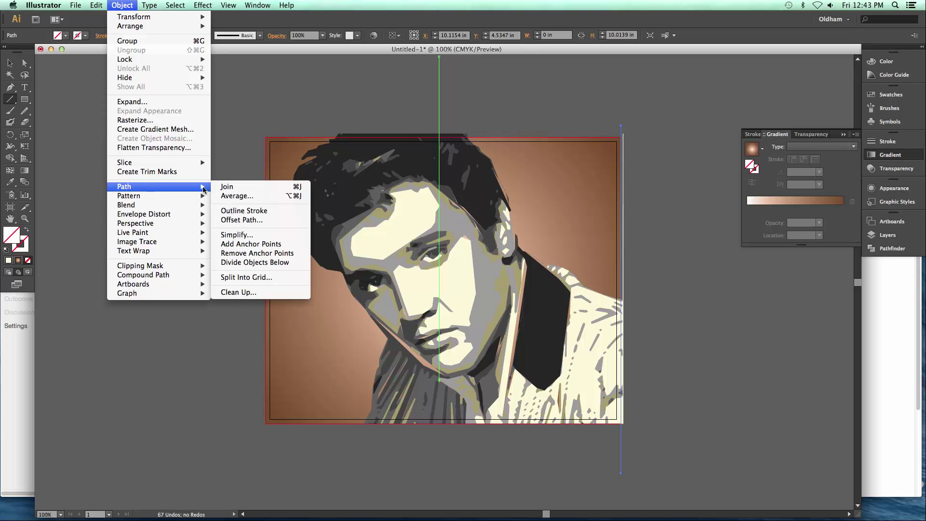
click(242, 262)
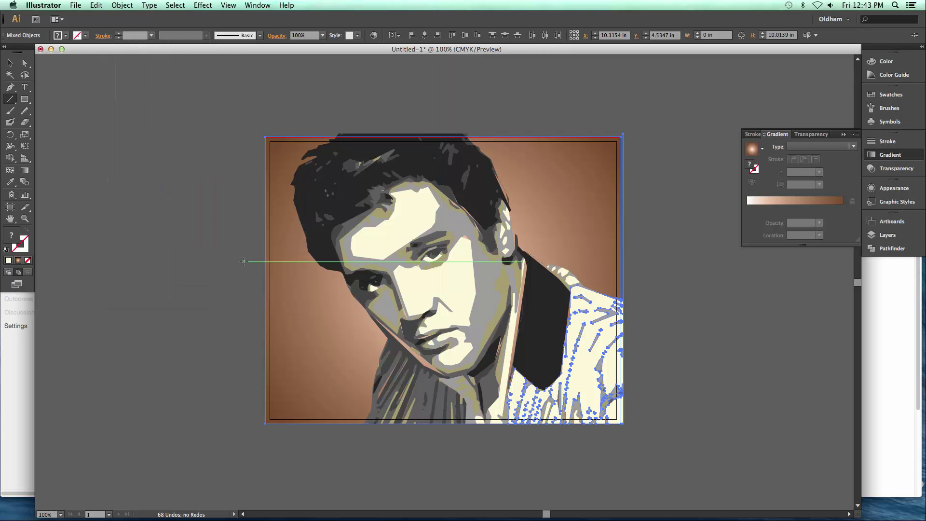
click(24, 63)
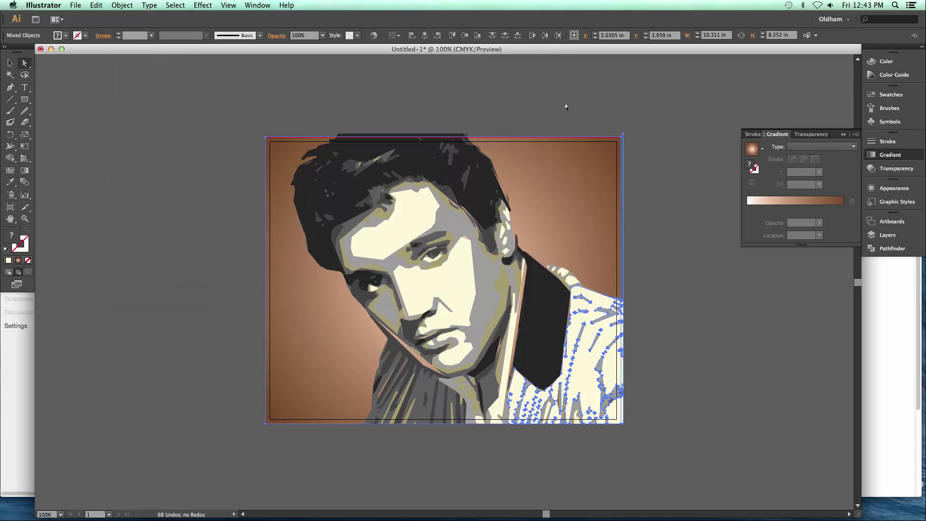
drag(629, 417, 621, 437)
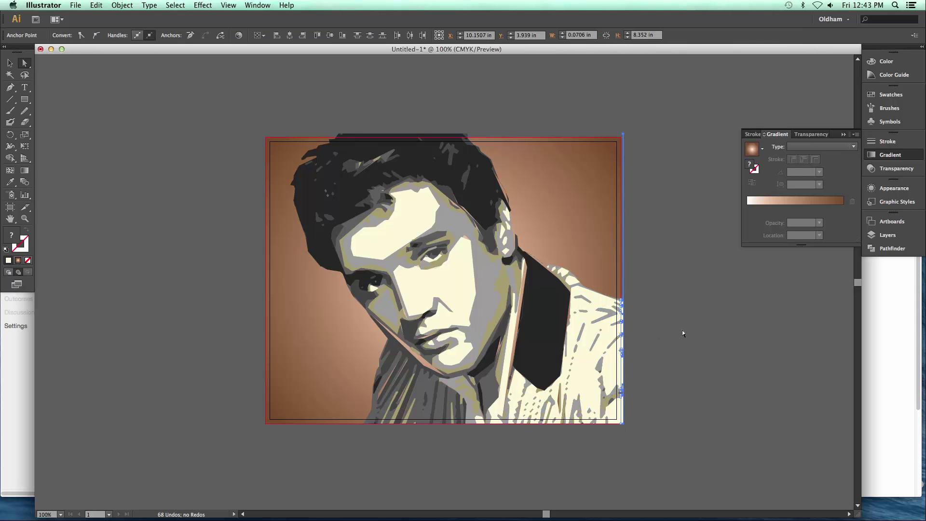
key(Delete)
key(Delete)
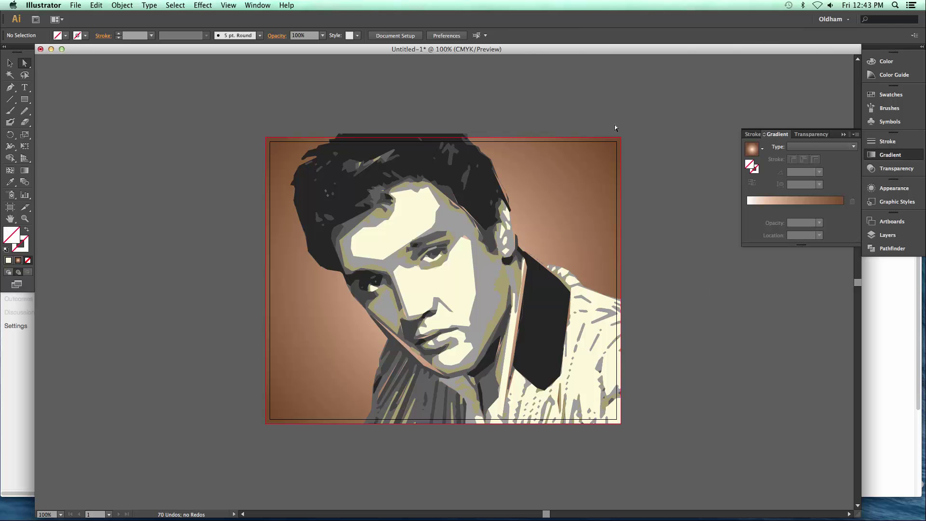
- Divide the hair and background along a horizontal line about 11.9 in long on the top bleed edge and delete the overhang above it
click(9, 98)
drag(264, 137, 677, 137)
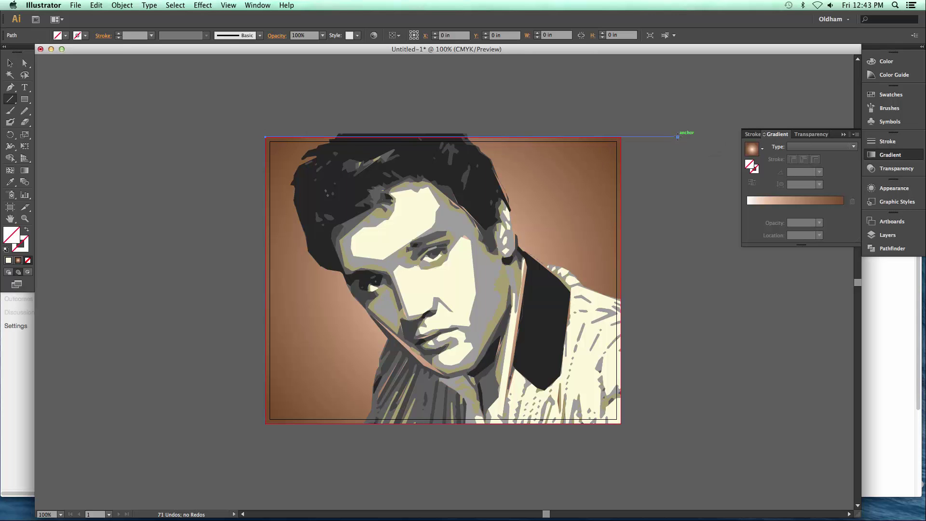
click(122, 5)
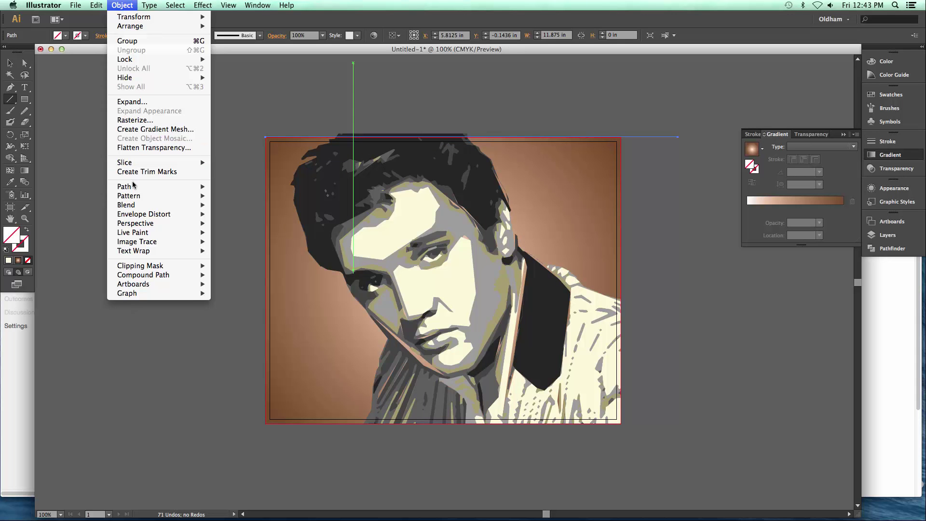
mouse_move(134, 188)
click(247, 264)
key(a)
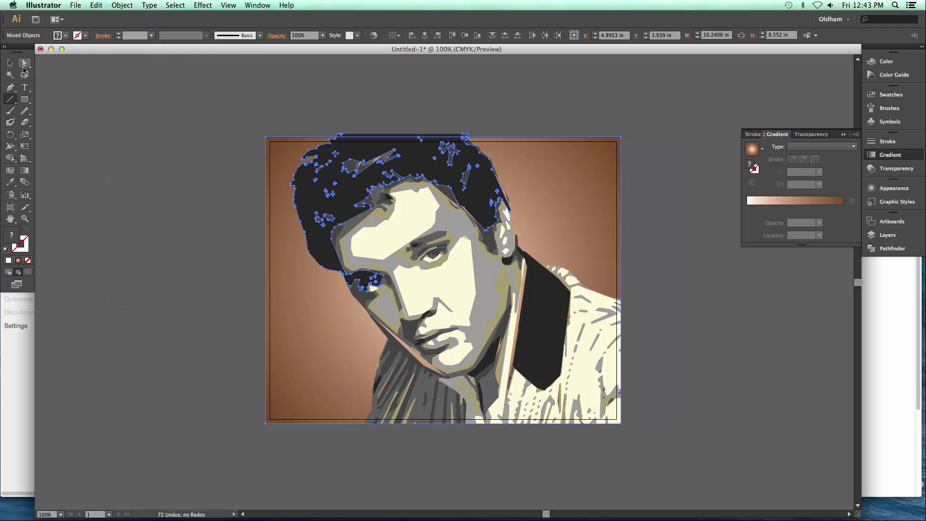
drag(518, 133, 518, 134)
key(Delete)
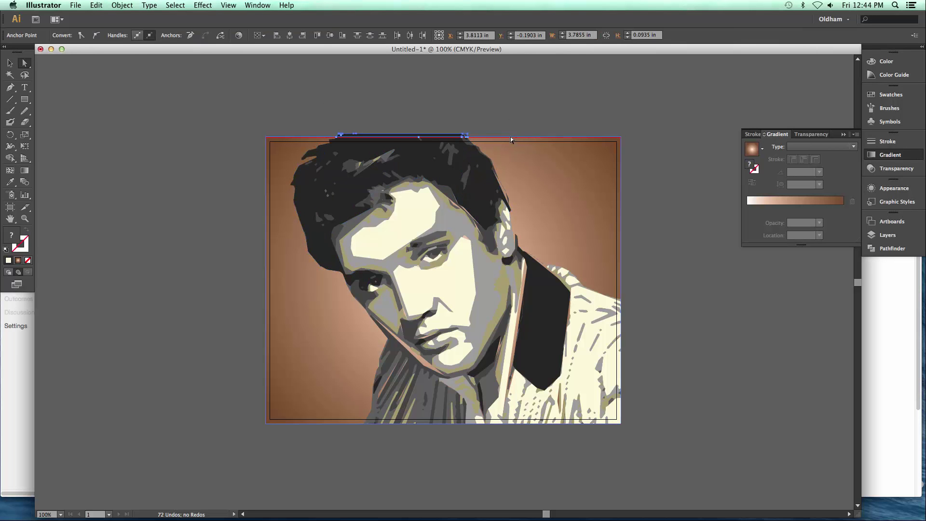
mouse_move(278, 506)
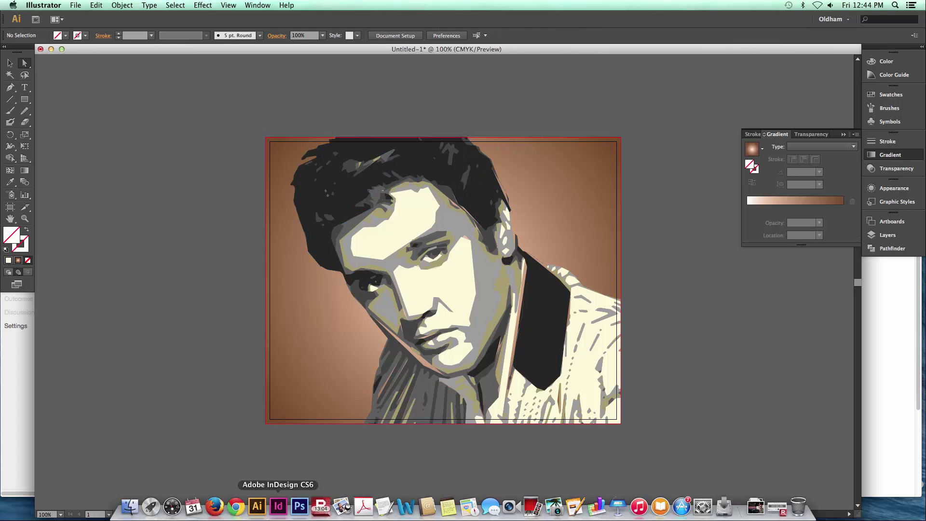
click(321, 506)
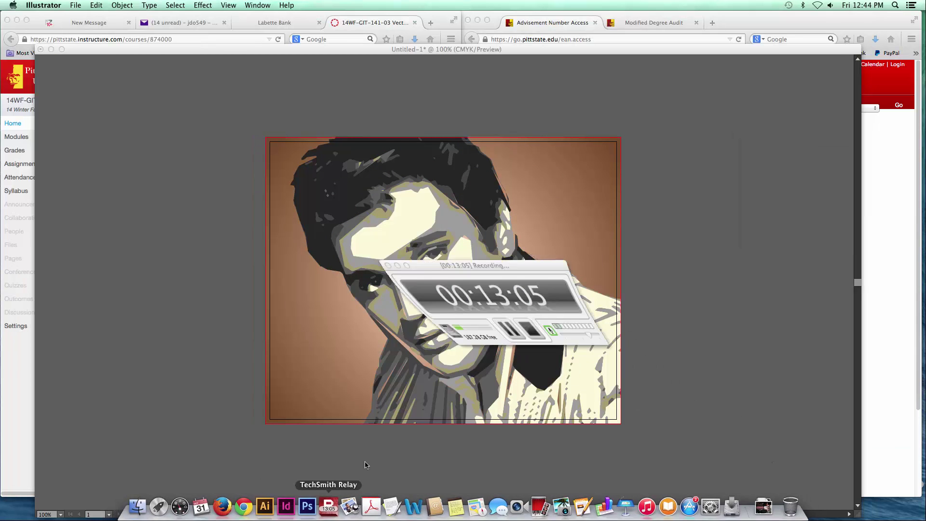